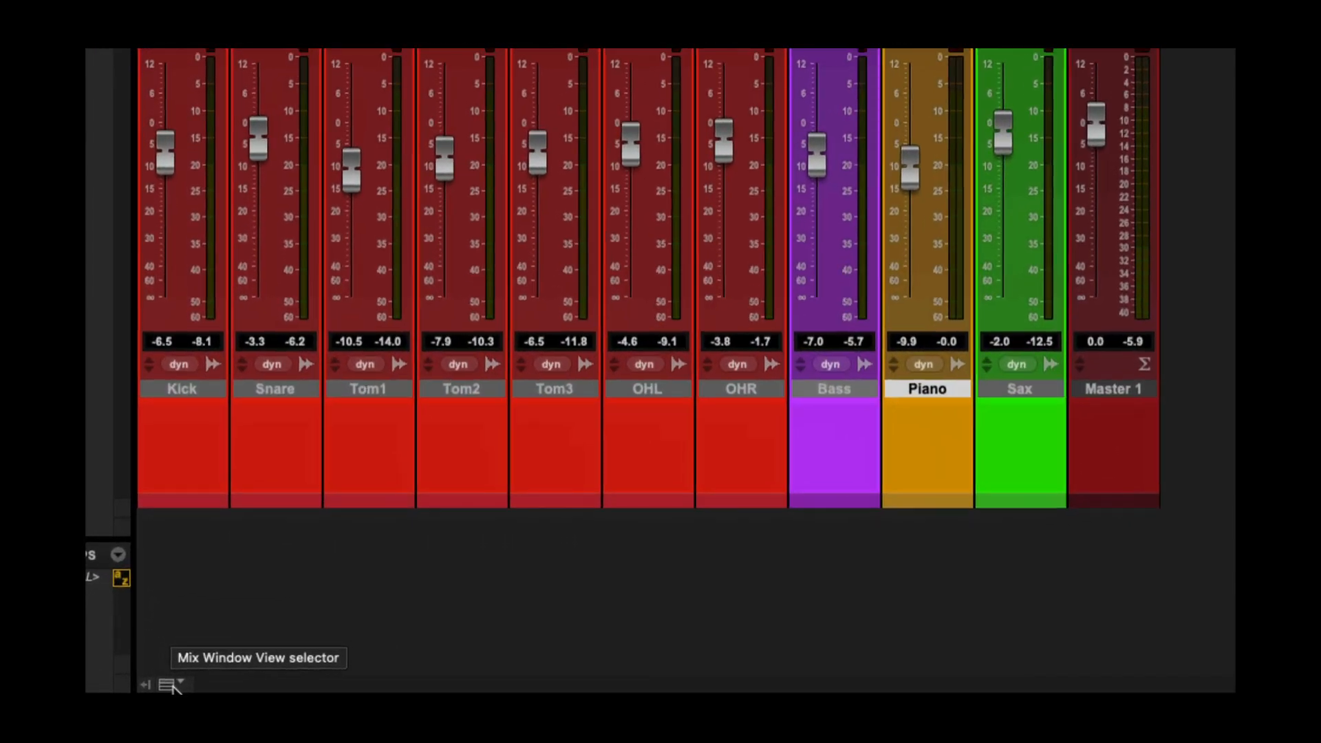
Examine which view sections, such as Inserts A-E, are enabled in the Mix window and in the Edit window
left_click(168, 685)
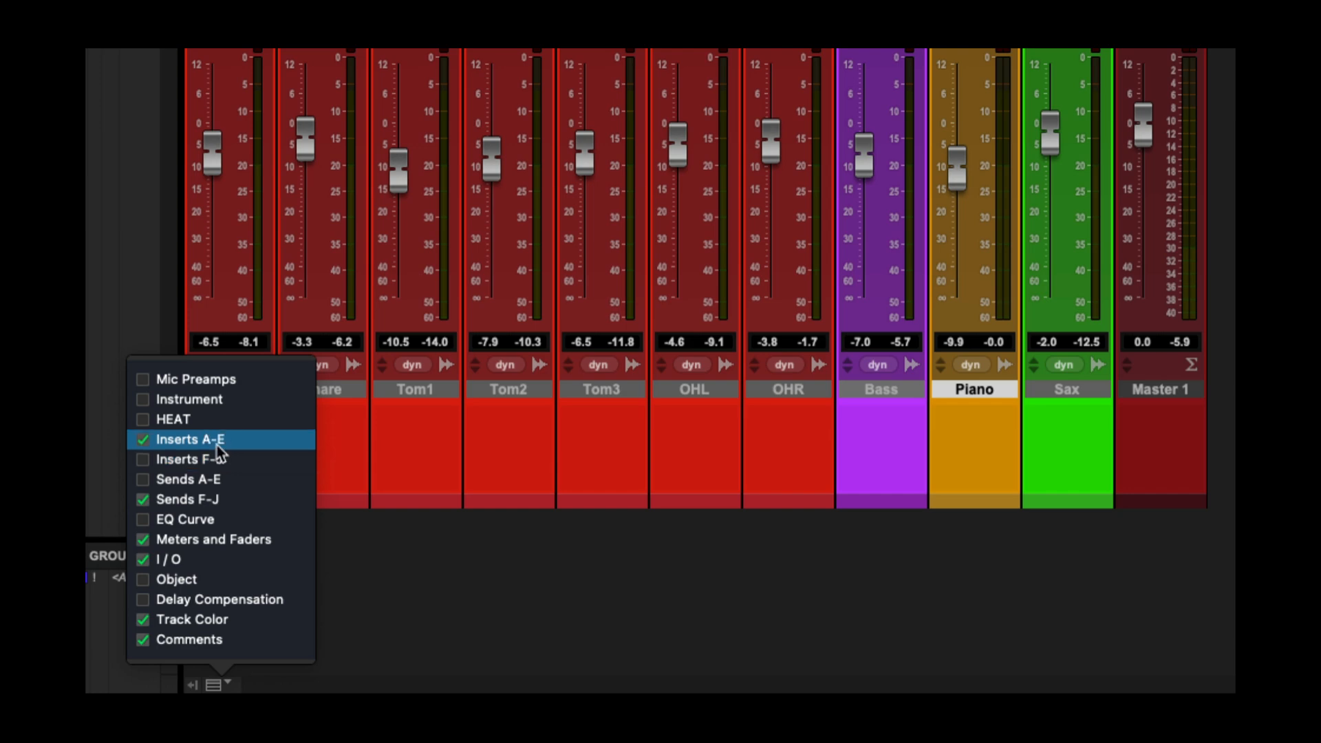
left_click(373, 543)
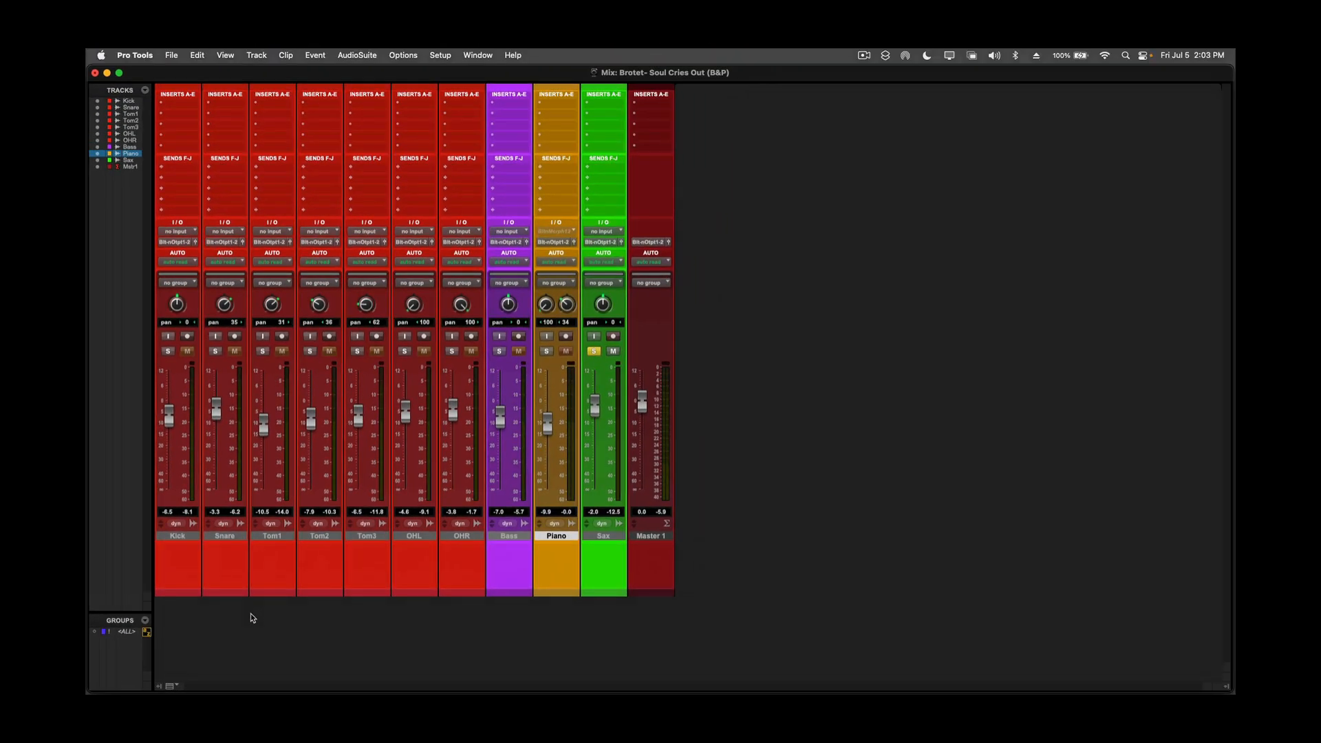
key("super+equal")
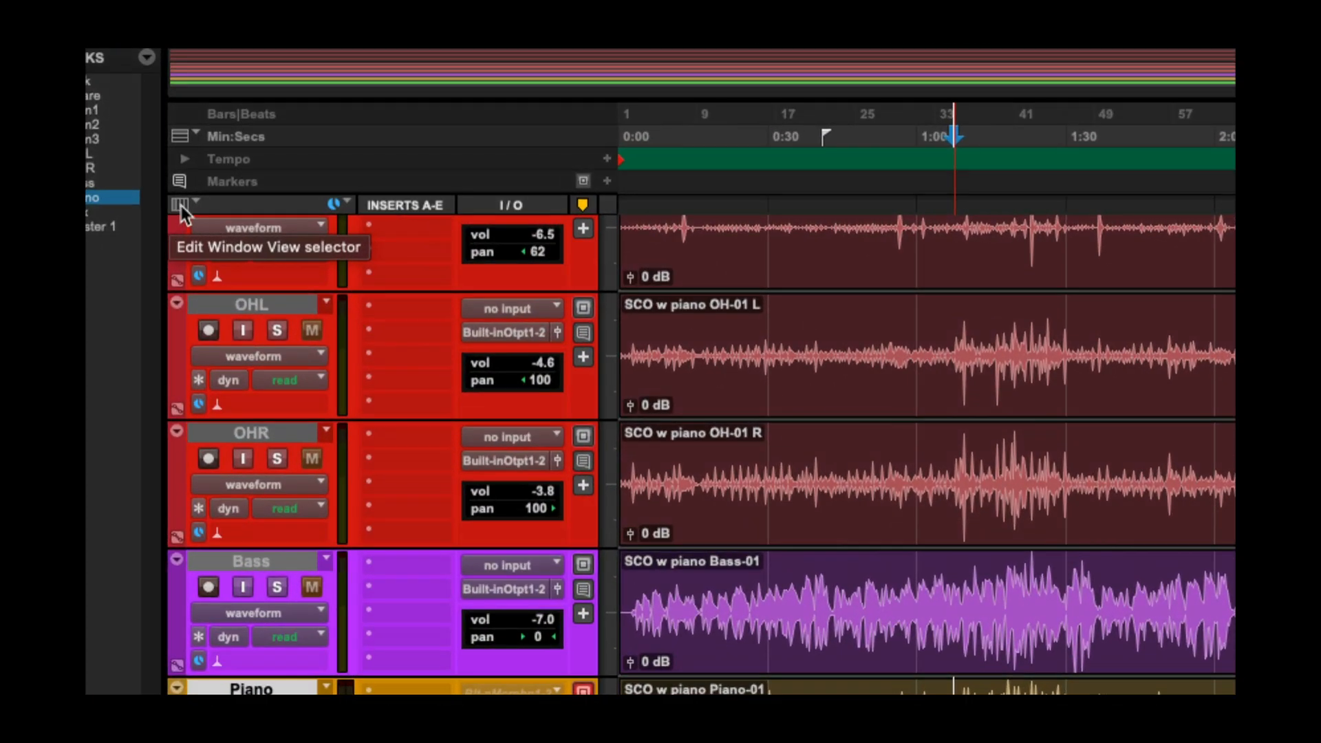
left_click(177, 205)
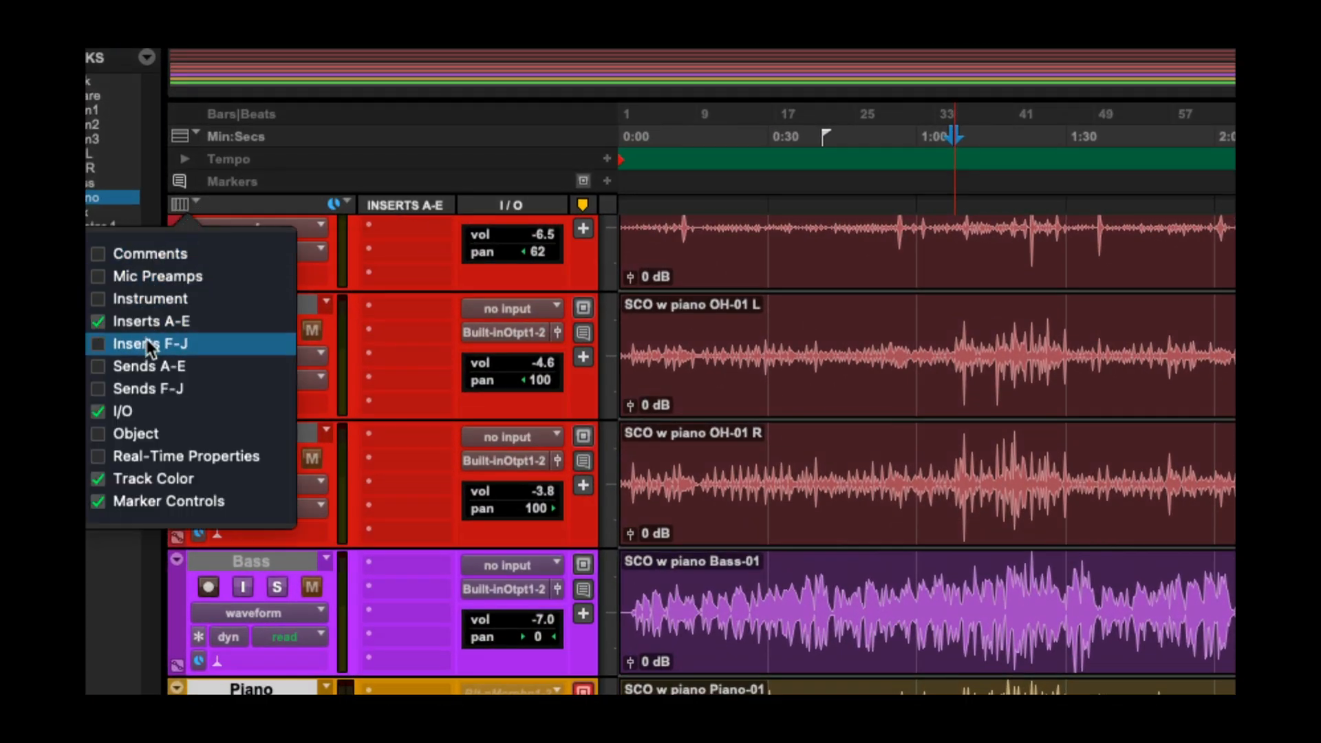
left_click(185, 205)
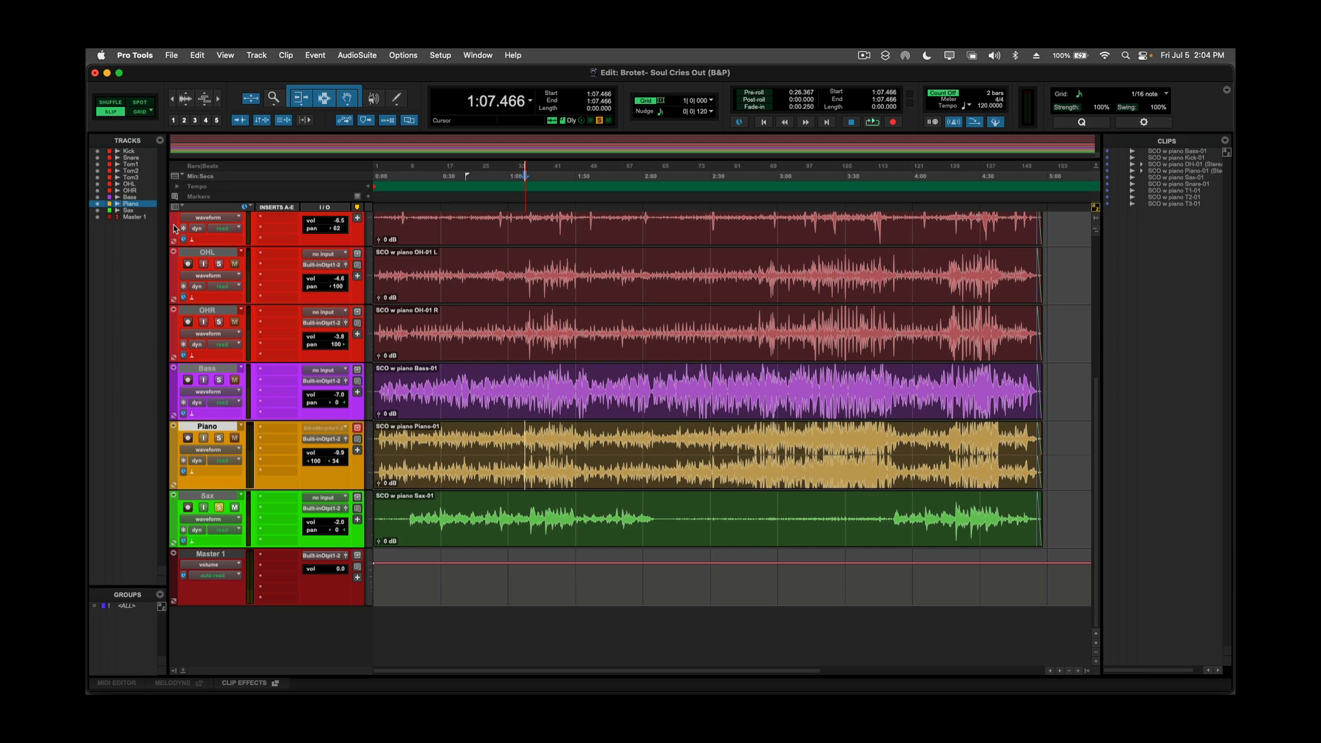
Insert the EQ3 7-Band (mono) plug-in in the Sax track's first insert slot in the Mix window and reposition its window
key("super+equal")
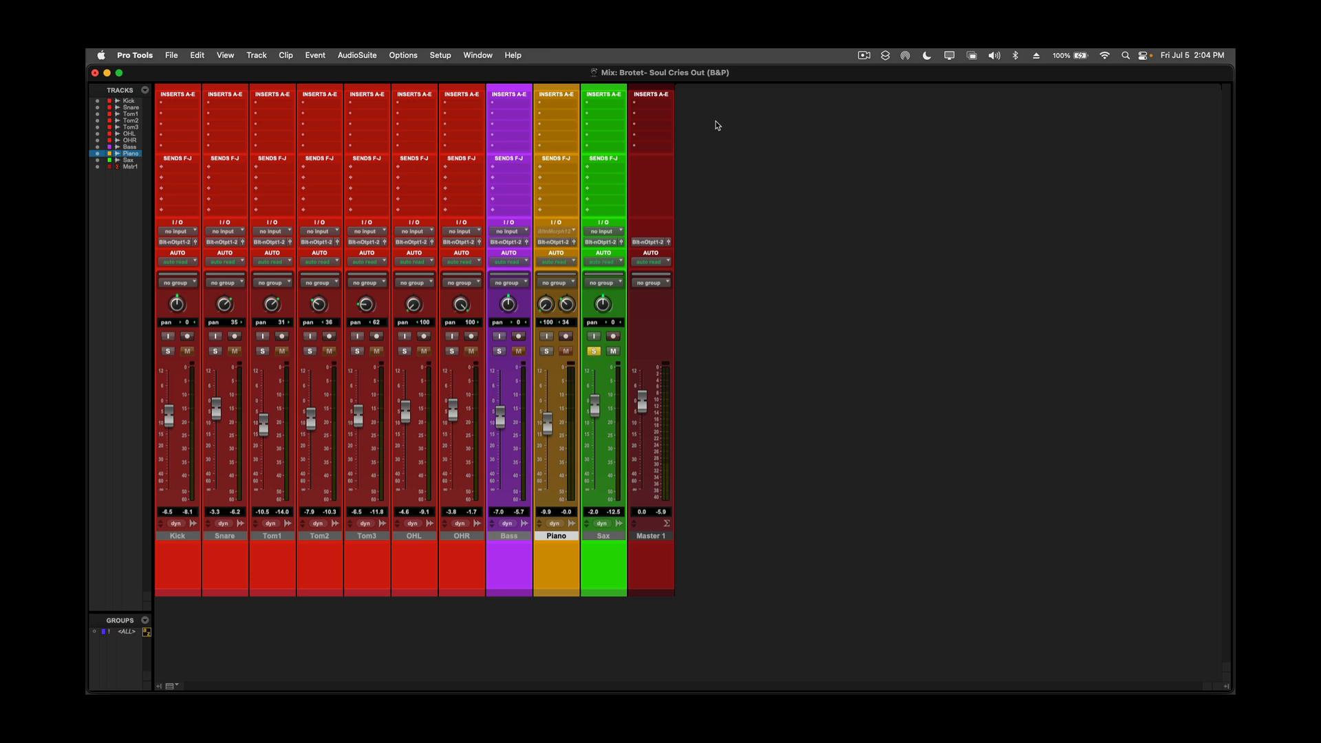
left_click(598, 108)
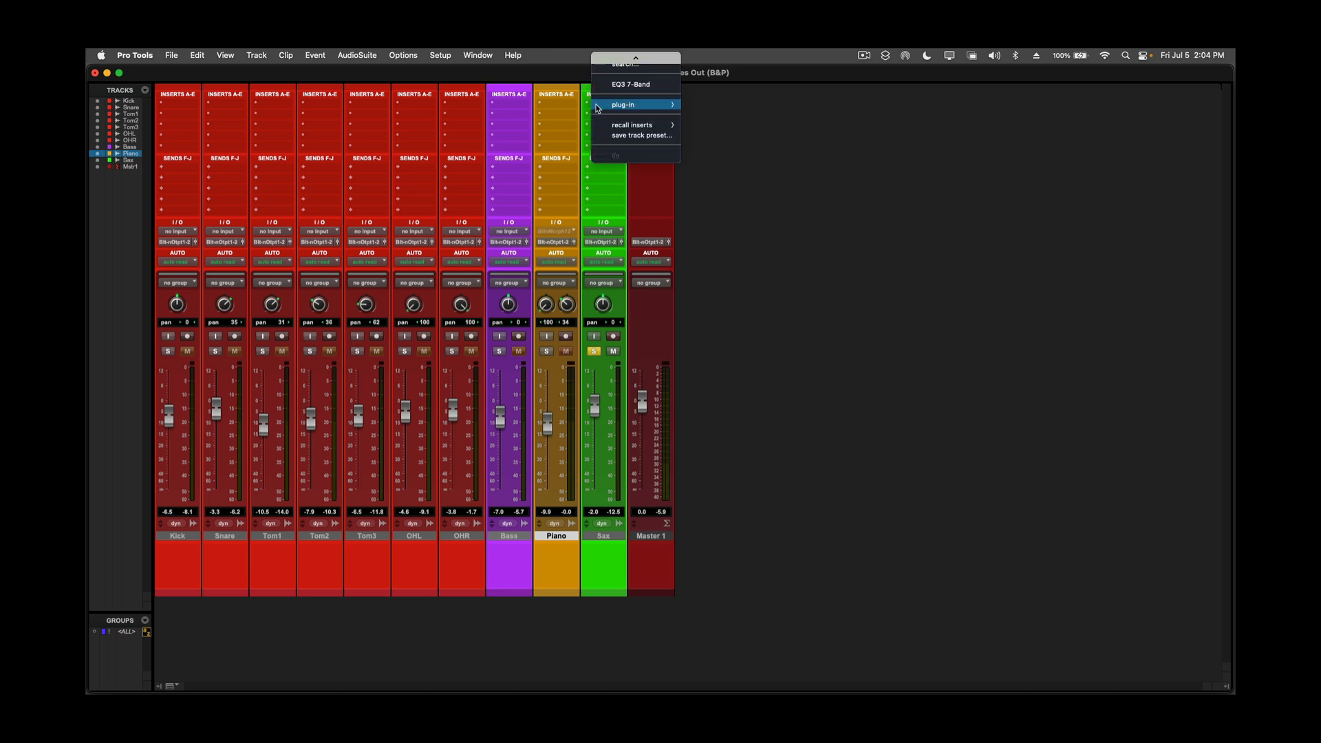
mouse_move(598, 108)
mouse_move(699, 108)
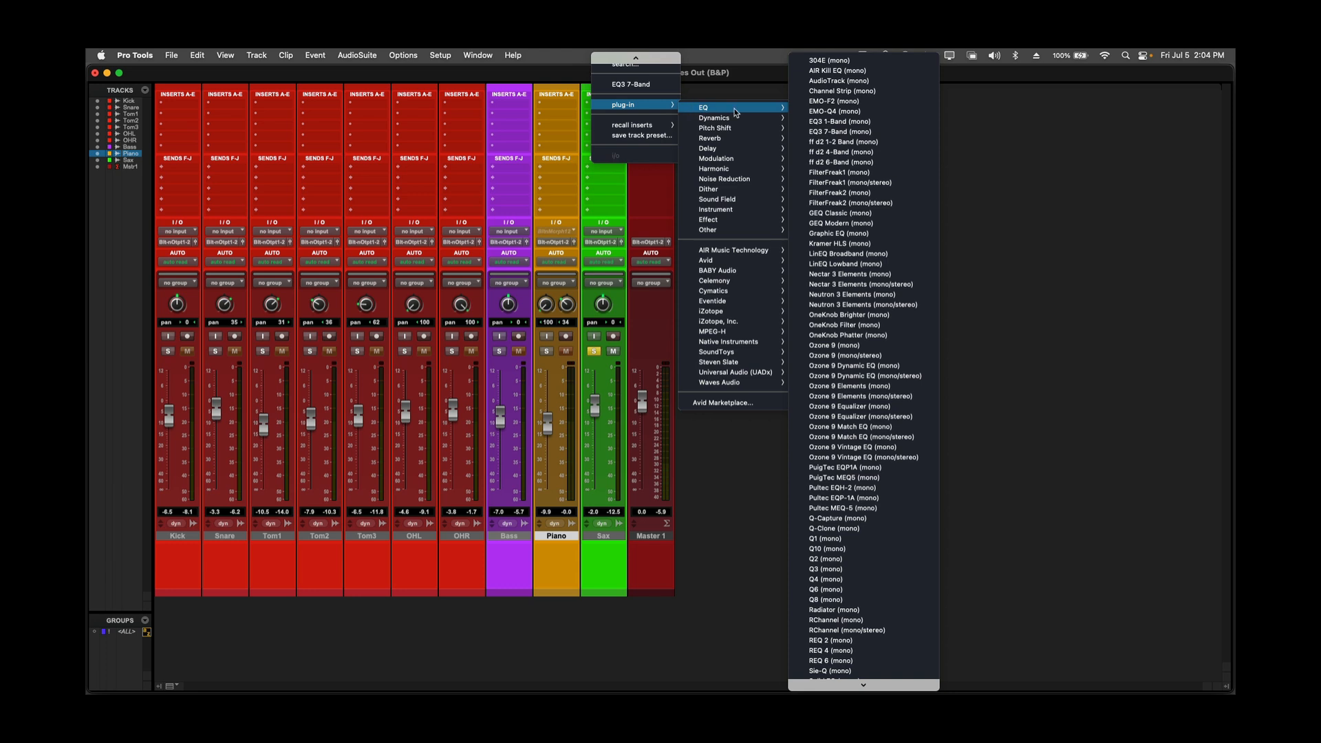
left_click(869, 132)
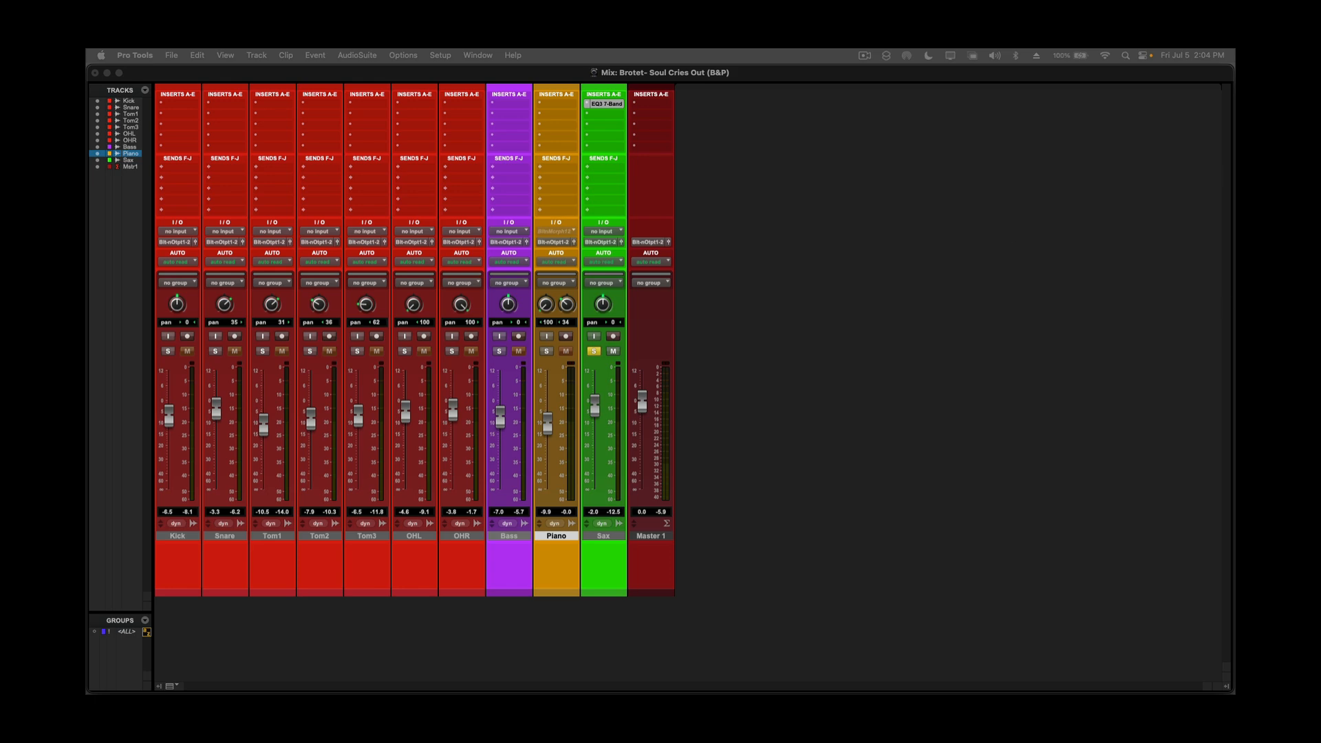
left_click_drag(779, 67, 602, 171)
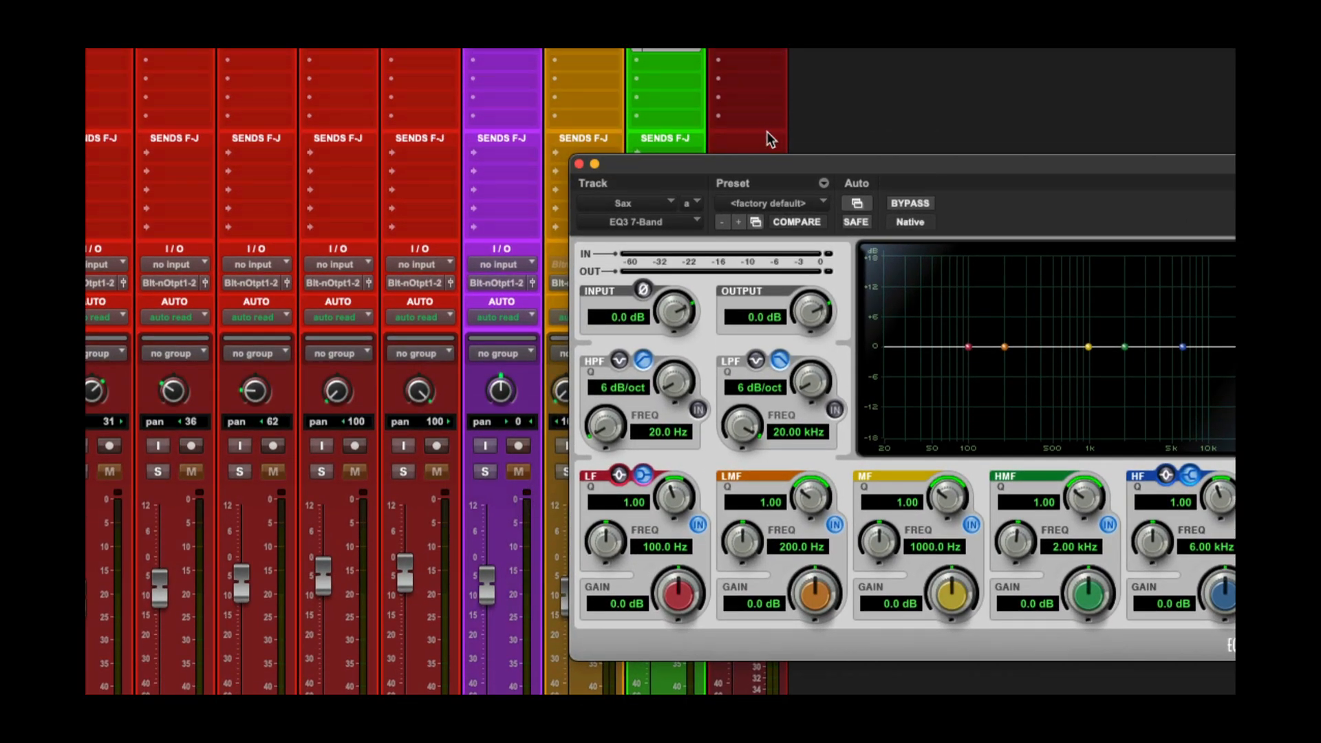
left_click_drag(798, 171, 633, 132)
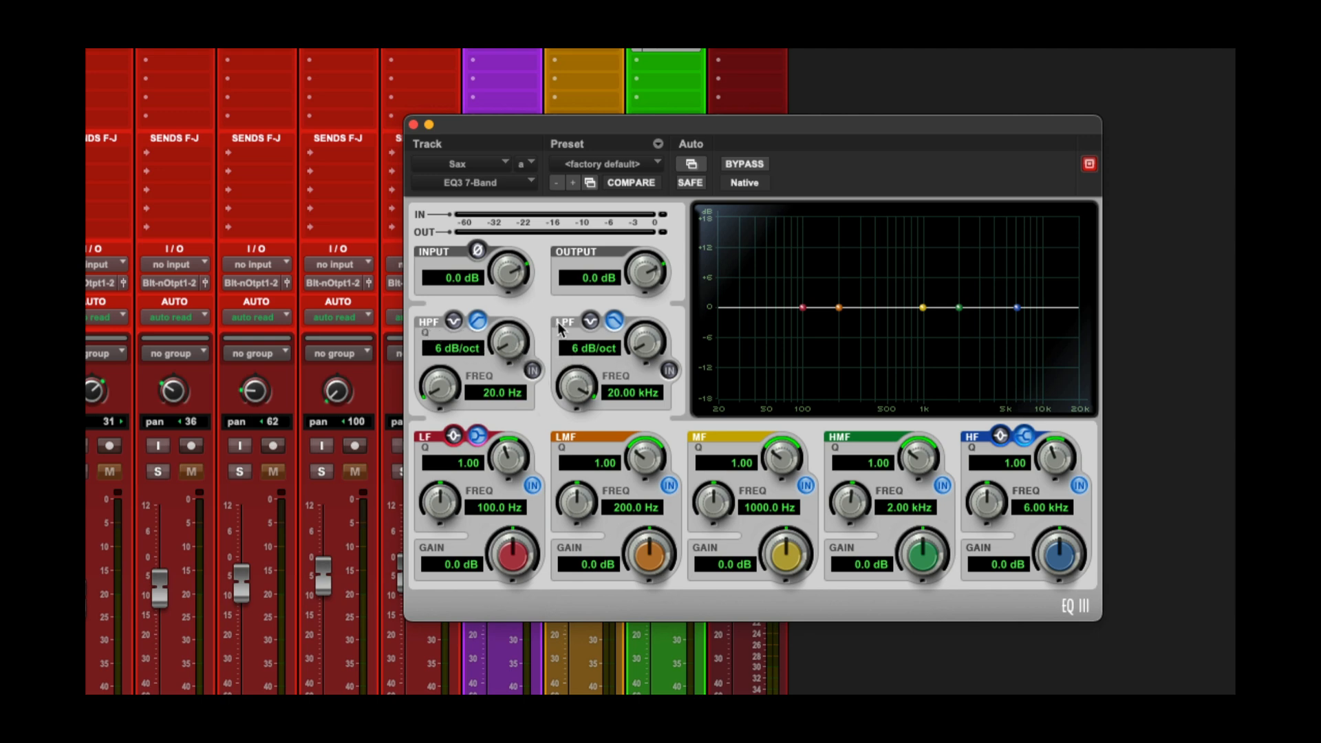
Enable the high-pass and low-pass filters and set their frequencies to 165.3 Hz and 2.05 kHz
left_click(533, 373)
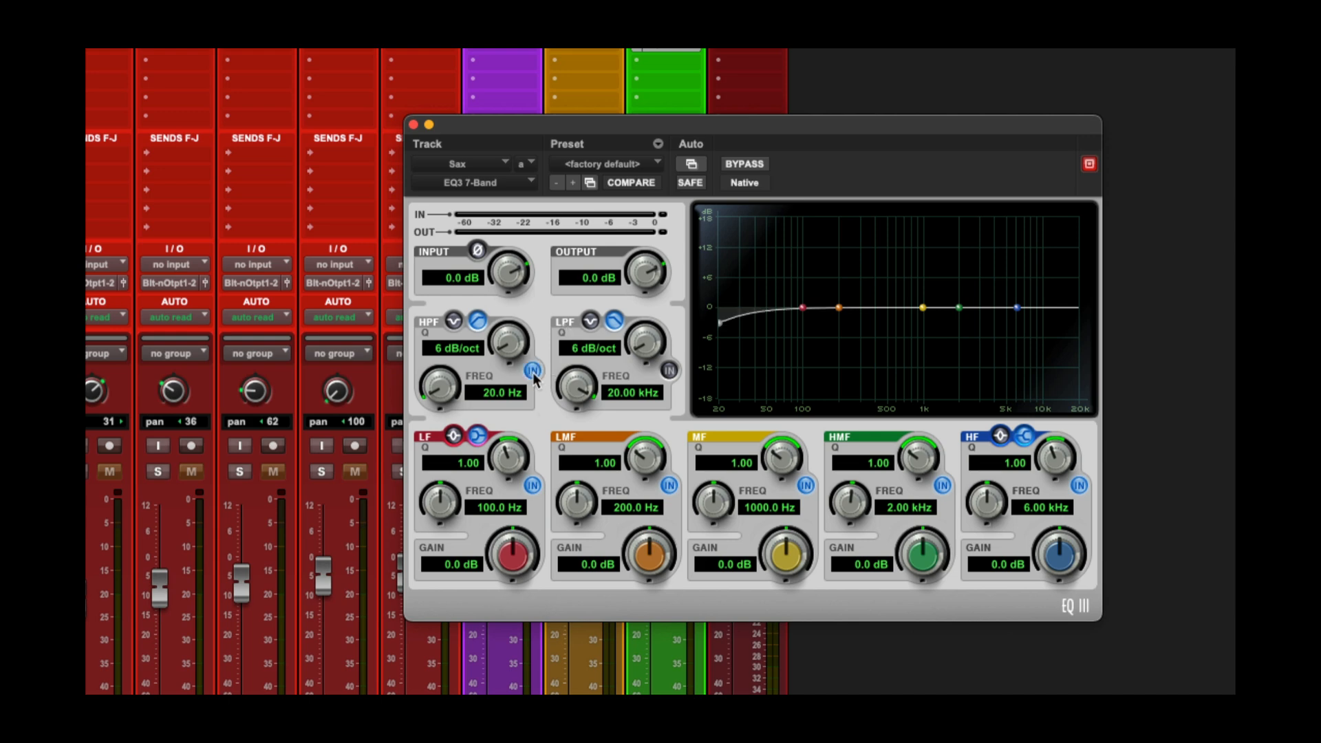
left_click(668, 371)
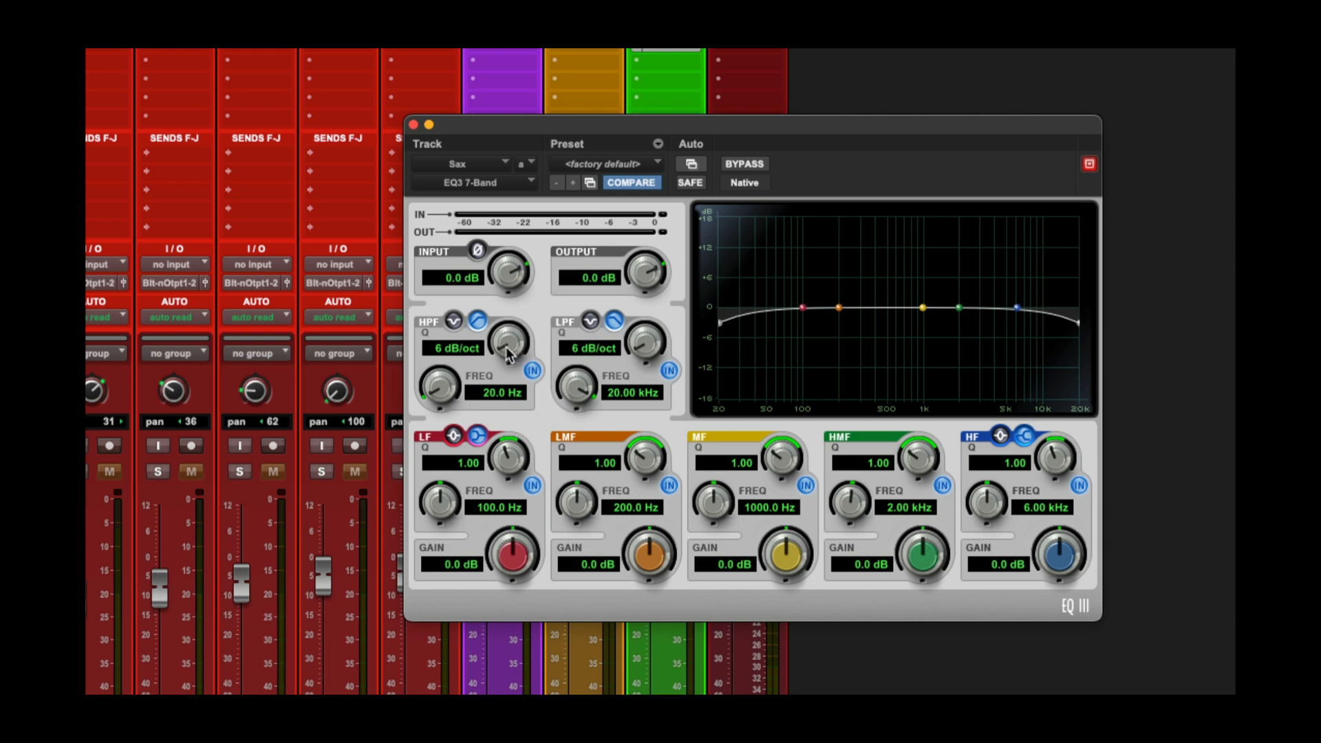
mouse_move(441, 392)
left_mouse_down()
mouse_move(441, 337)
mouse_move(444, 387)
left_mouse_up()
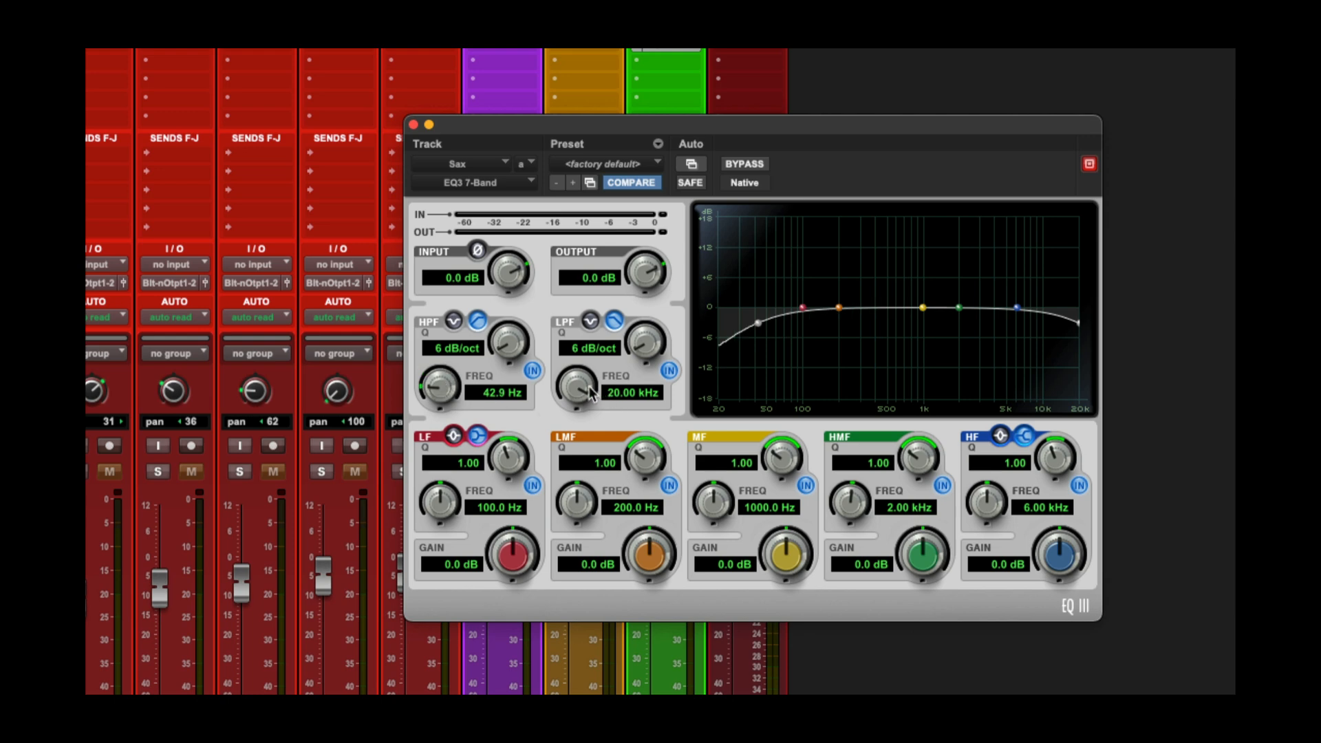
left_click_drag(592, 394, 557, 444)
left_click_drag(440, 398, 451, 366)
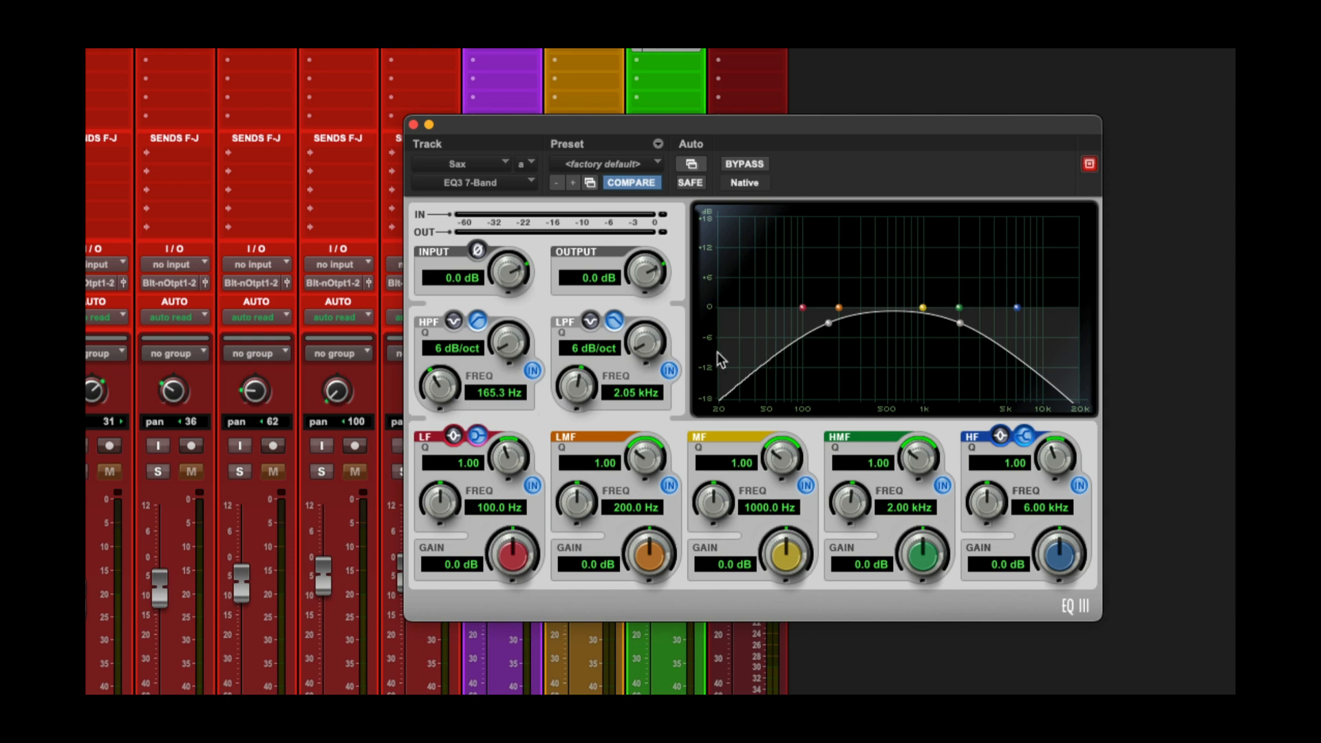
Set both filter slopes to 24 dB/oct and lower the high-pass frequency to 99.8 Hz on the EQ curve
left_click_drag(508, 344, 510, 302)
left_click_drag(504, 349, 510, 306)
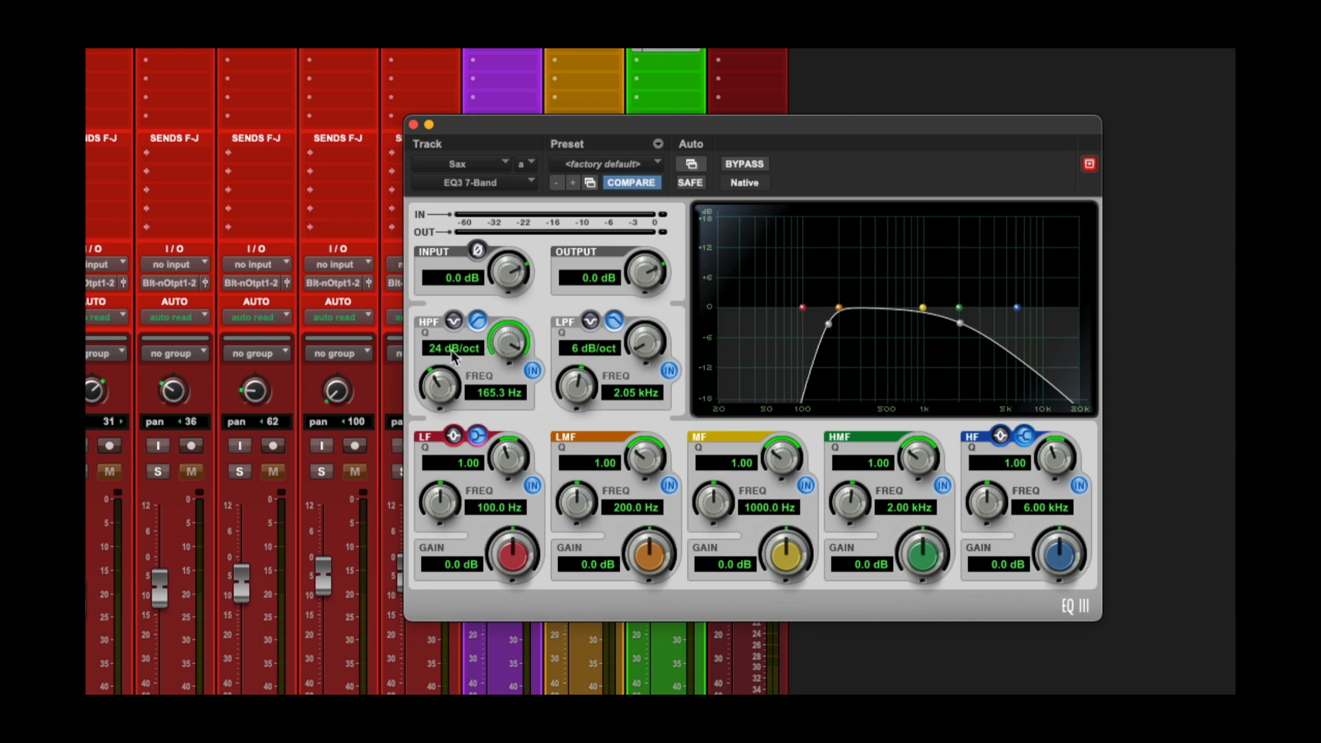
left_click_drag(637, 351, 643, 316)
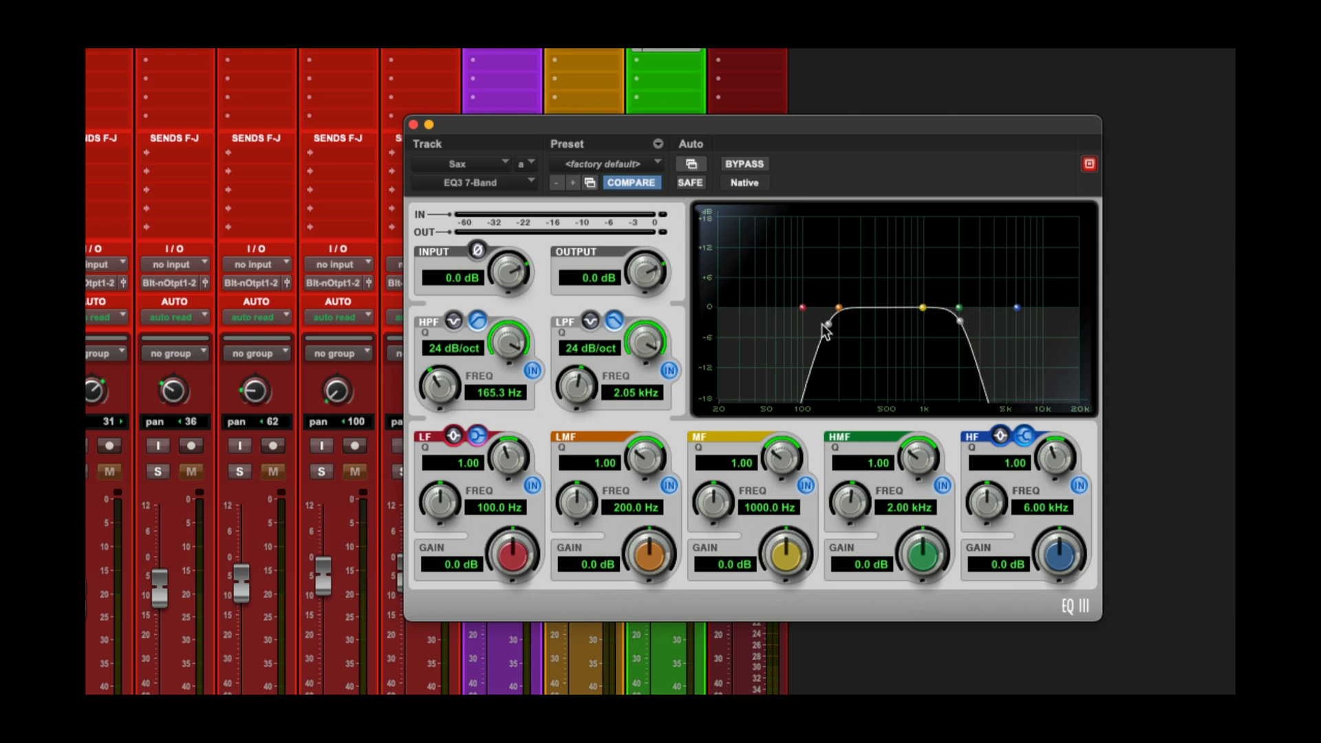
mouse_move(828, 324)
left_mouse_down()
mouse_move(796, 326)
mouse_move(840, 326)
mouse_move(810, 327)
left_mouse_up()
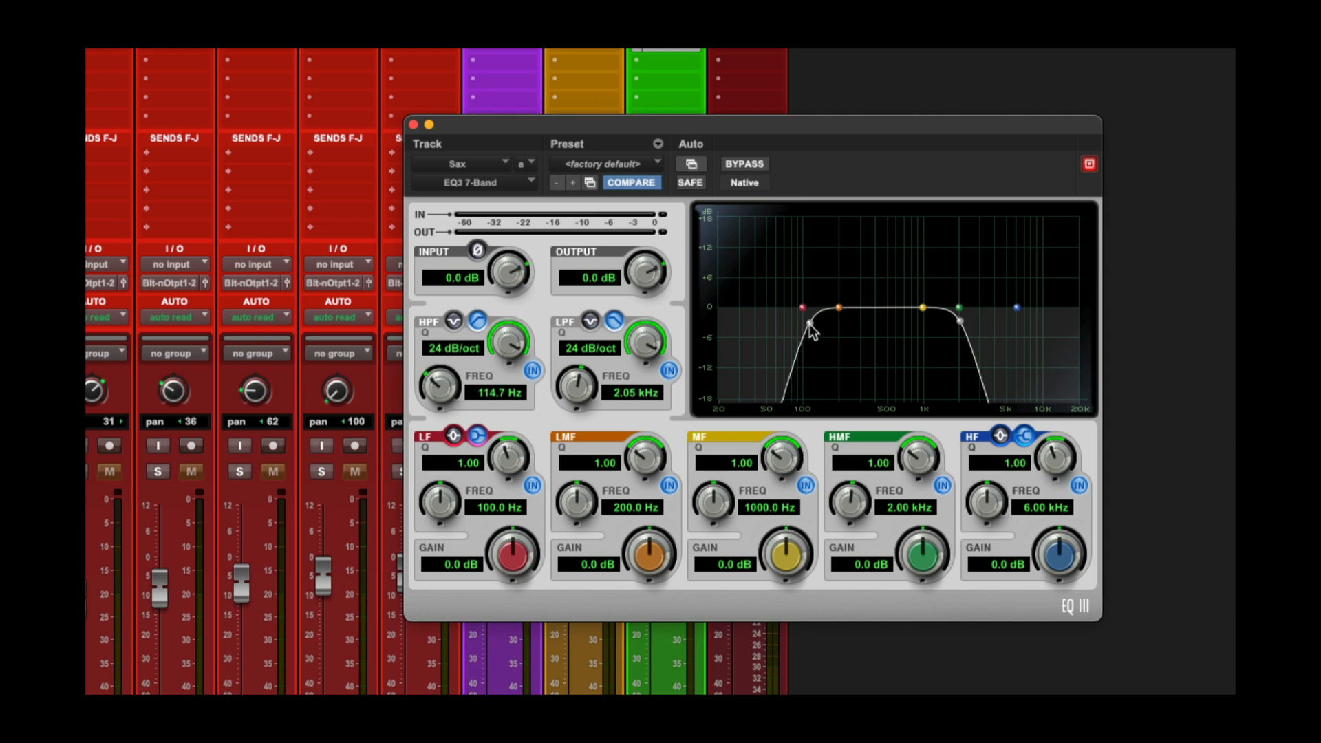
left_click_drag(812, 329, 801, 330)
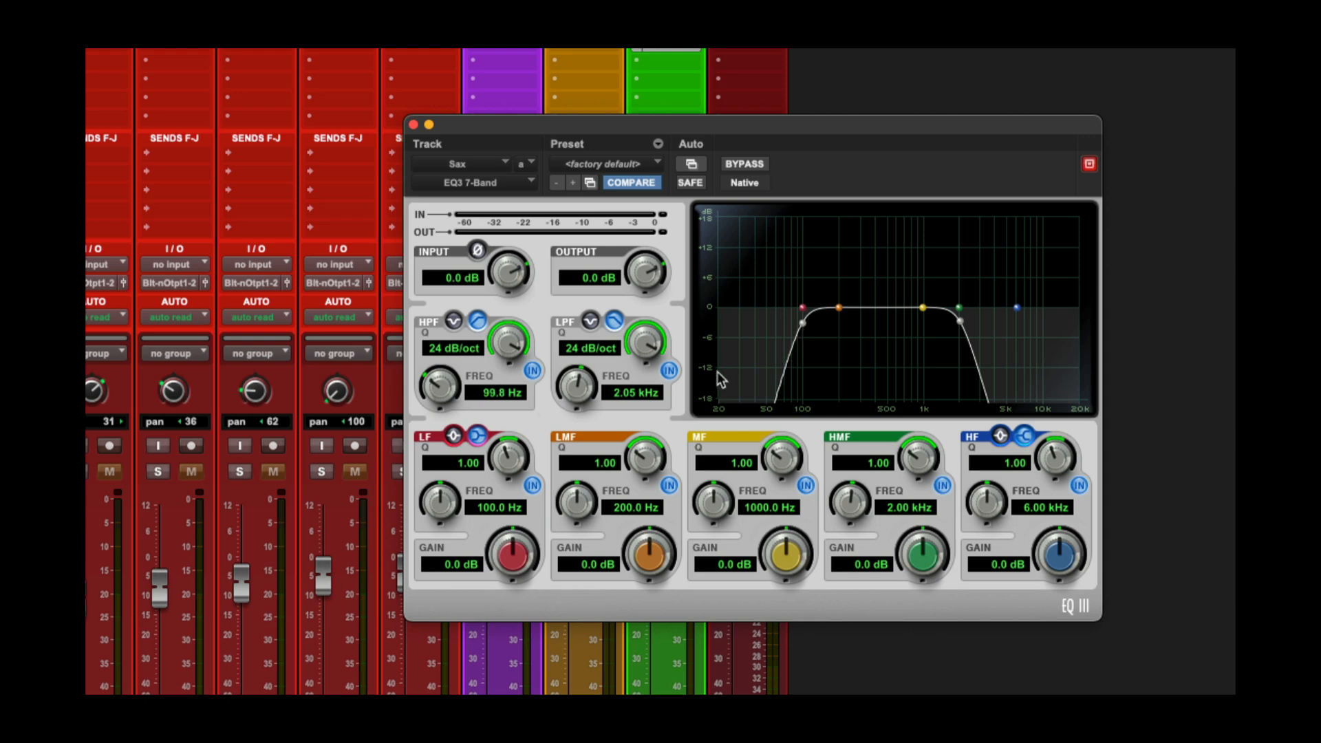
Disable the low-pass filter with its slope at 6 dB/oct, and set the high-pass filter to 18 dB/oct at 28.0 Hz
left_click(670, 370)
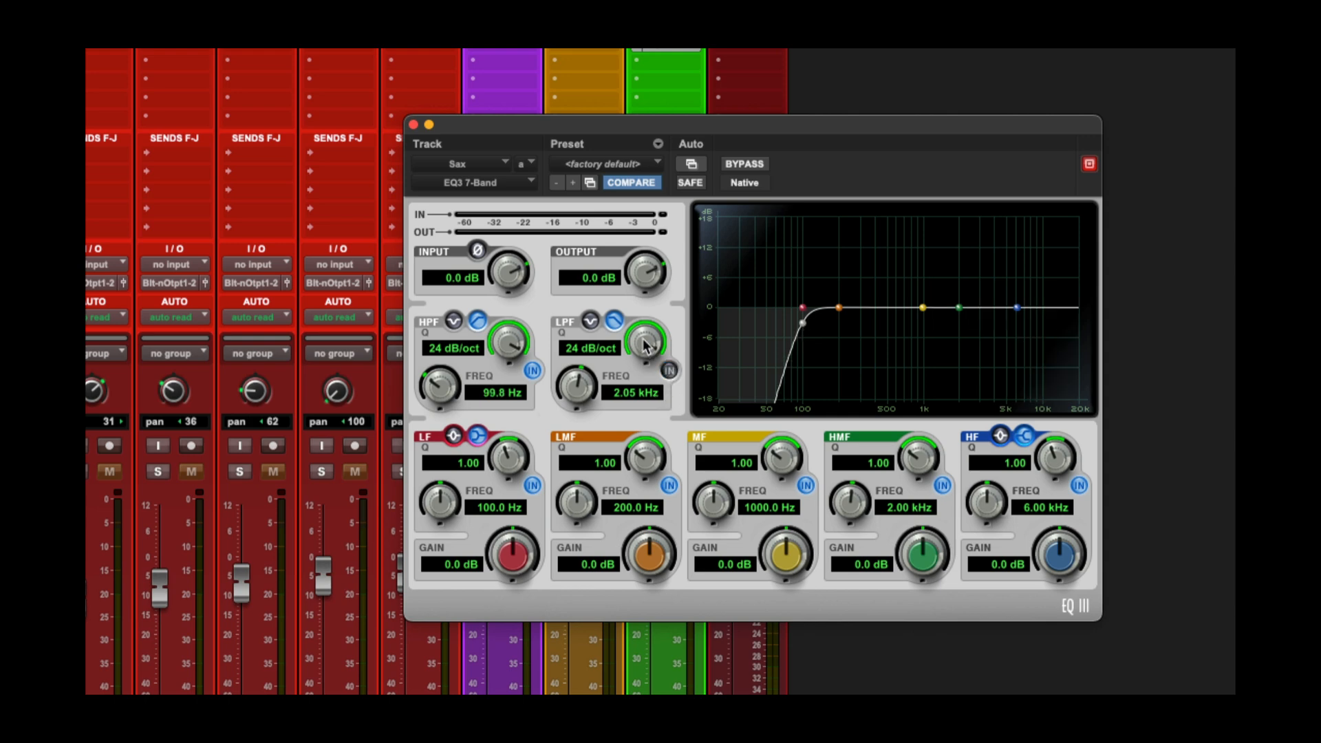
left_click_drag(643, 340, 621, 501)
left_click_drag(508, 344, 499, 368)
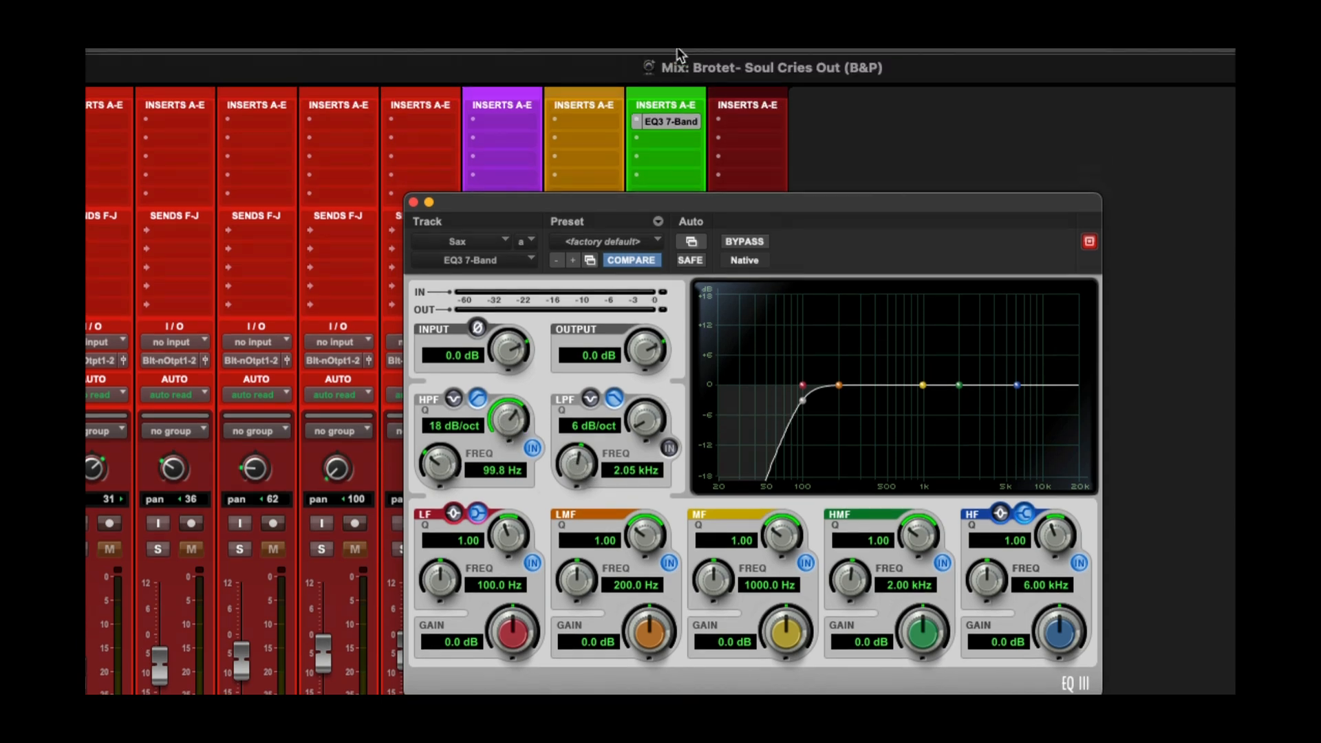
left_click_drag(798, 386, 735, 411)
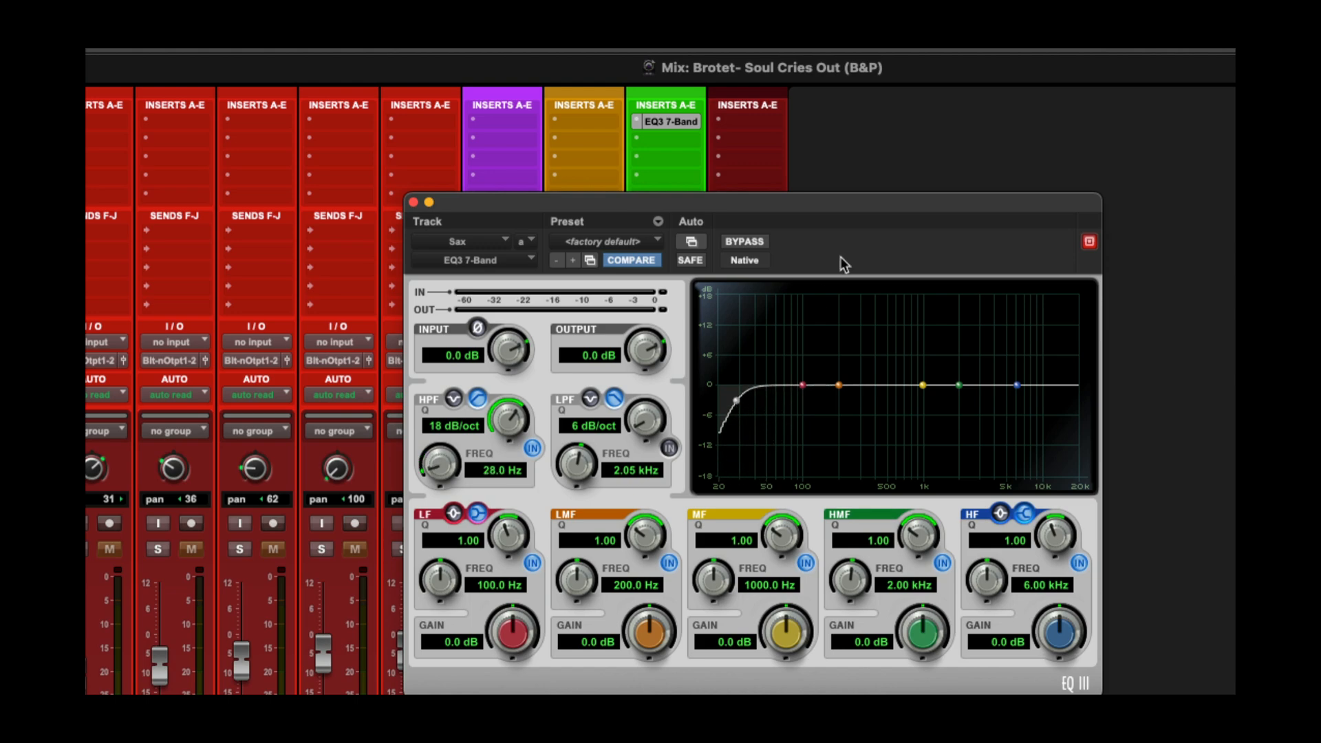
Place the playback cursor at 0:15.733 on the Sax track in the Edit window, where the sax begins, and return to the Mix window
left_click(885, 146)
key("super+equal")
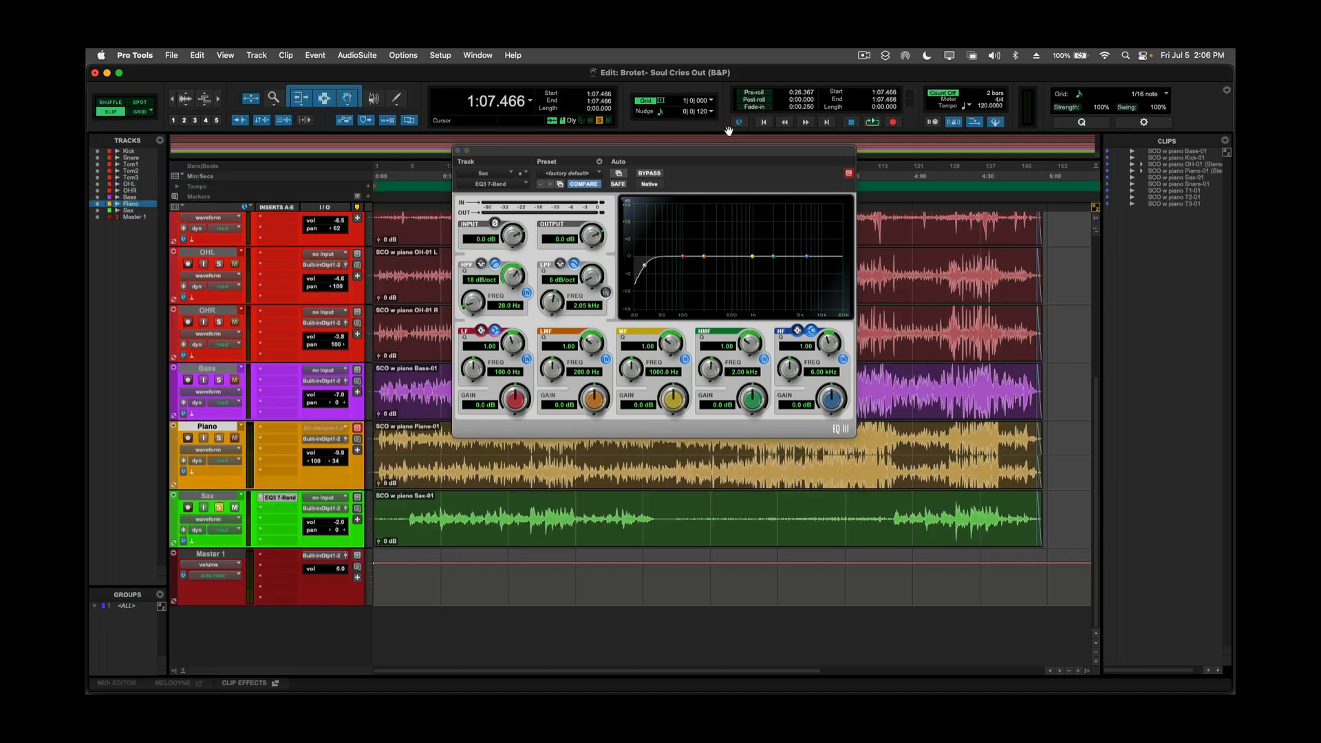
left_click(407, 511)
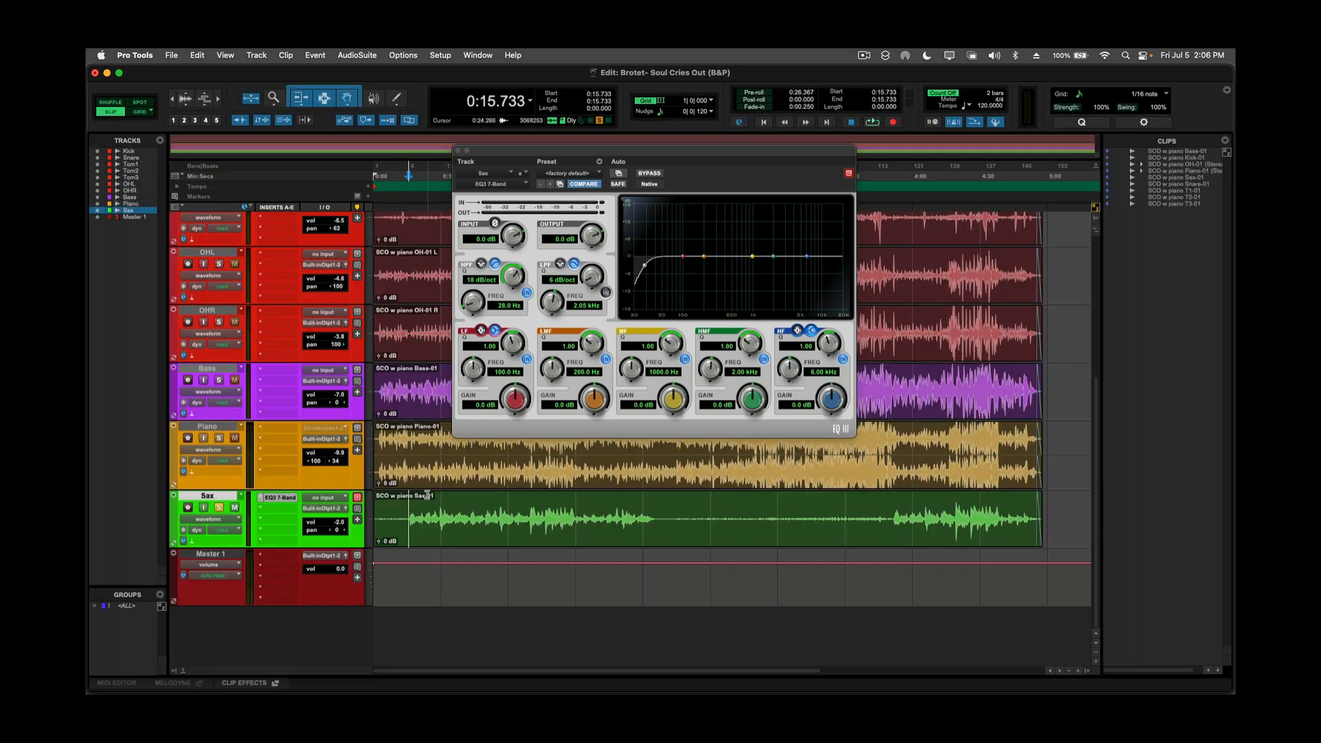
key("super+equal")
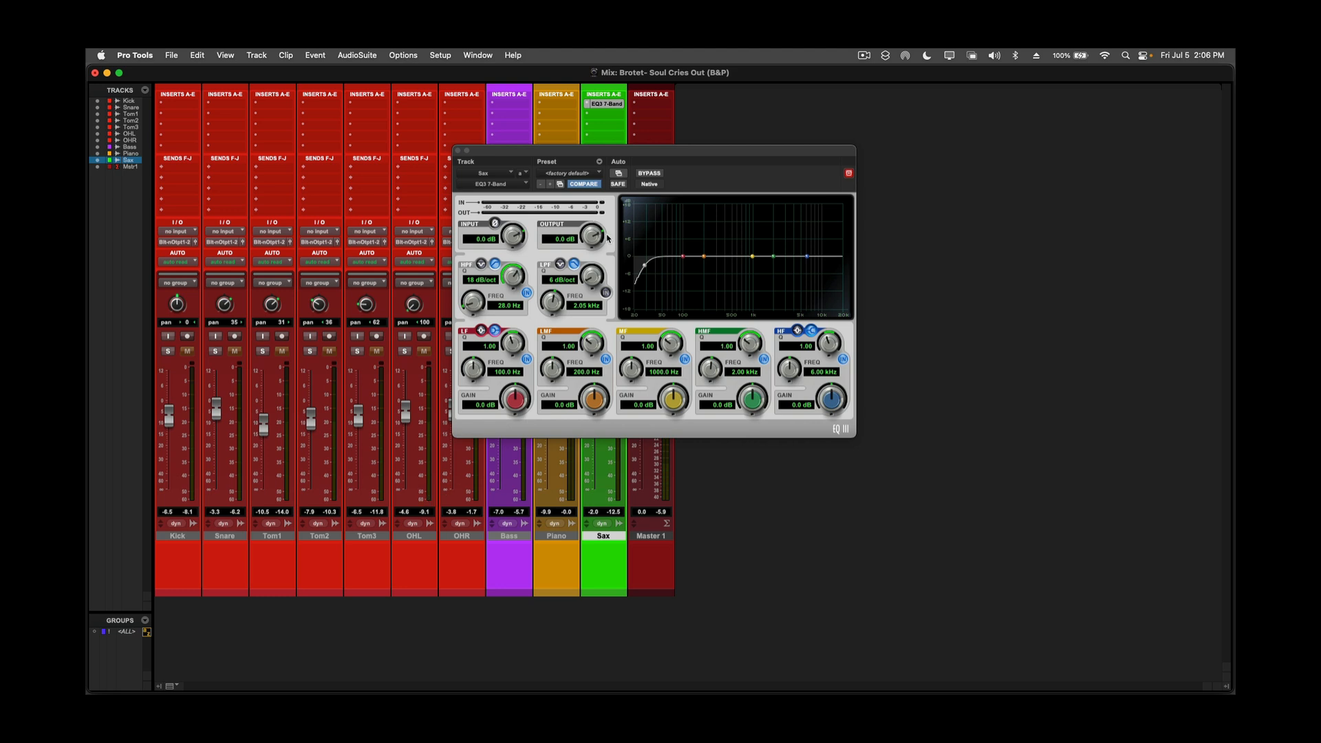
Play the song while sweeping the Sax high-pass frequency upward, and settle it at 139.9 Hz
key("space")
left_click(645, 267)
left_click_drag(645, 267, 671, 262)
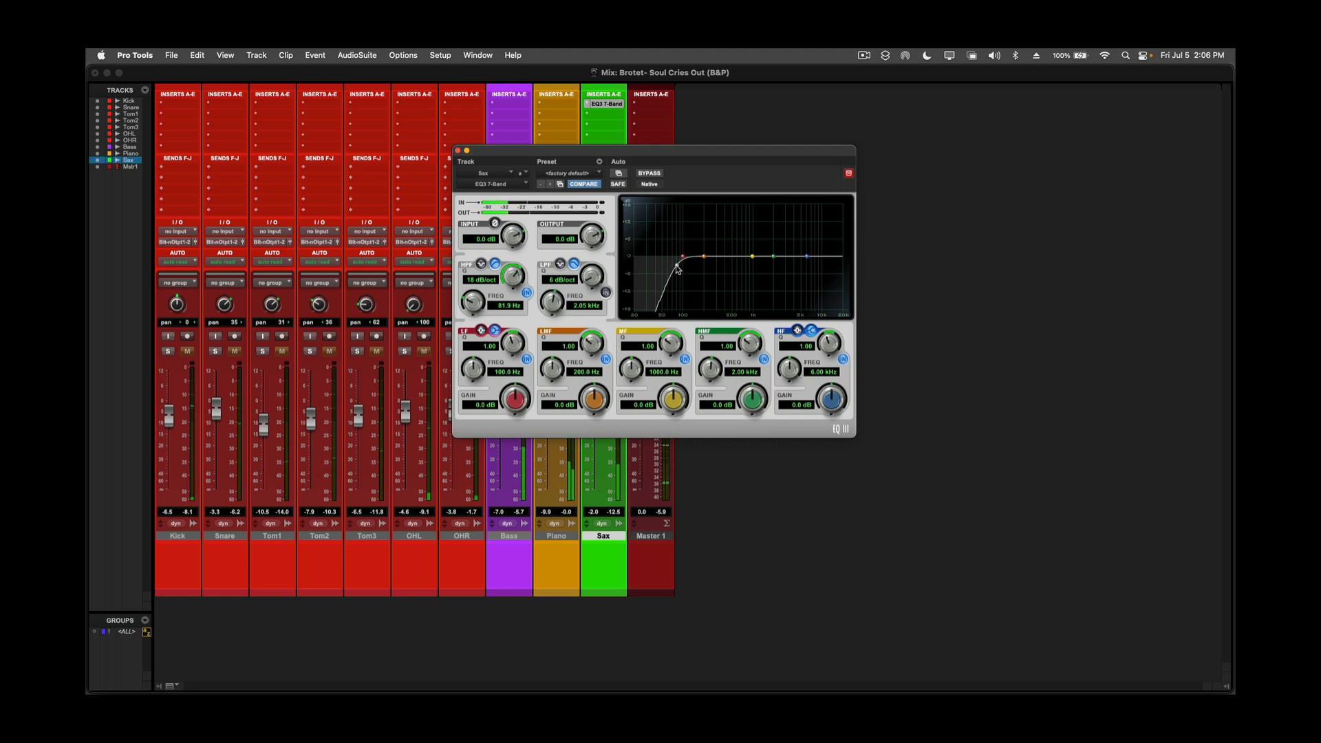
left_click_drag(677, 269, 716, 269)
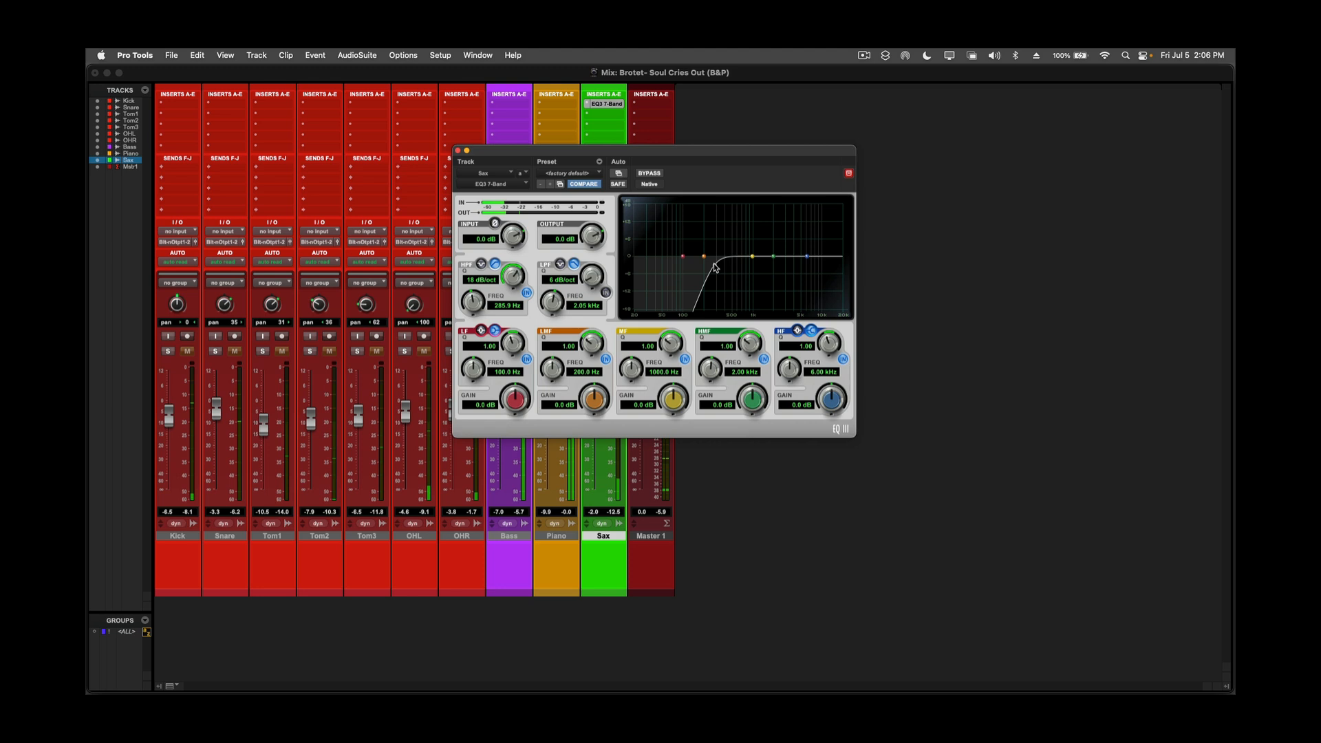
mouse_move(715, 267)
left_mouse_down()
mouse_move(753, 267)
mouse_move(694, 267)
left_mouse_up()
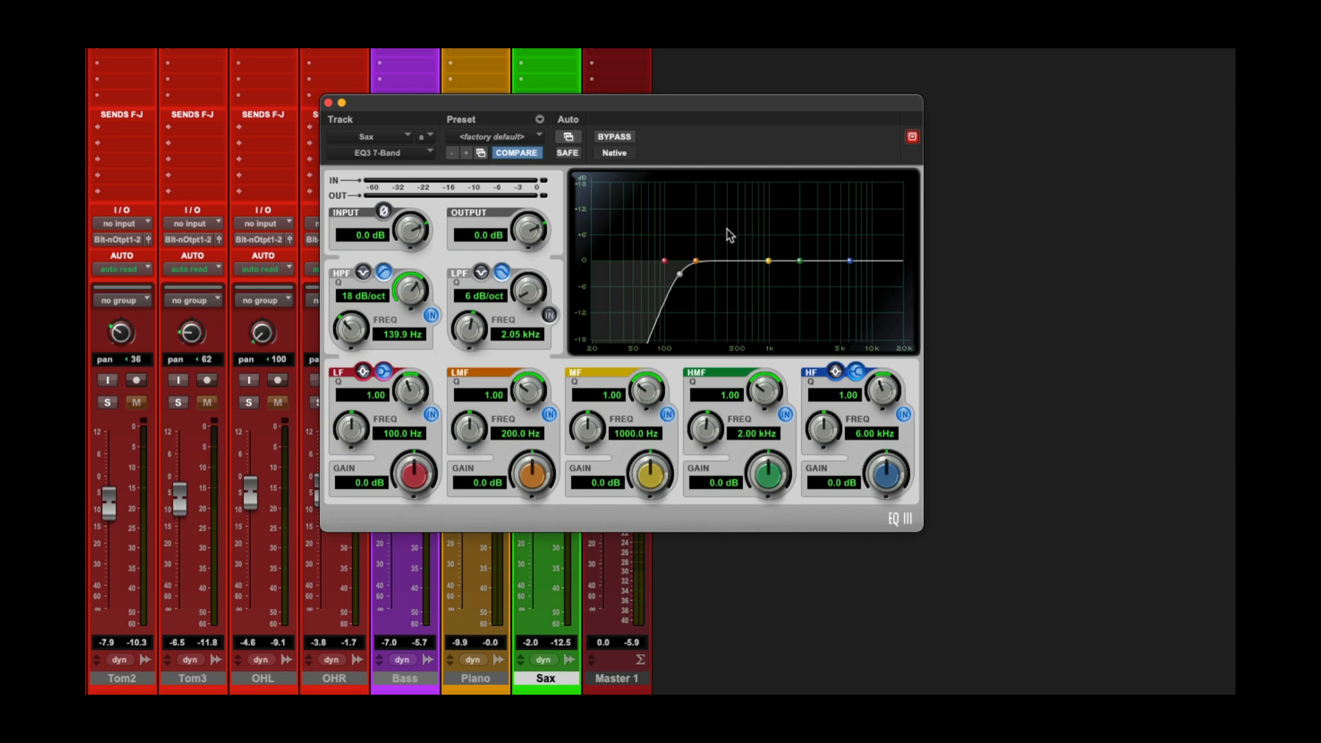
Enable the low-pass filter with an 18 dB/oct slope and set its frequency to 2.80 kHz
left_click(549, 315)
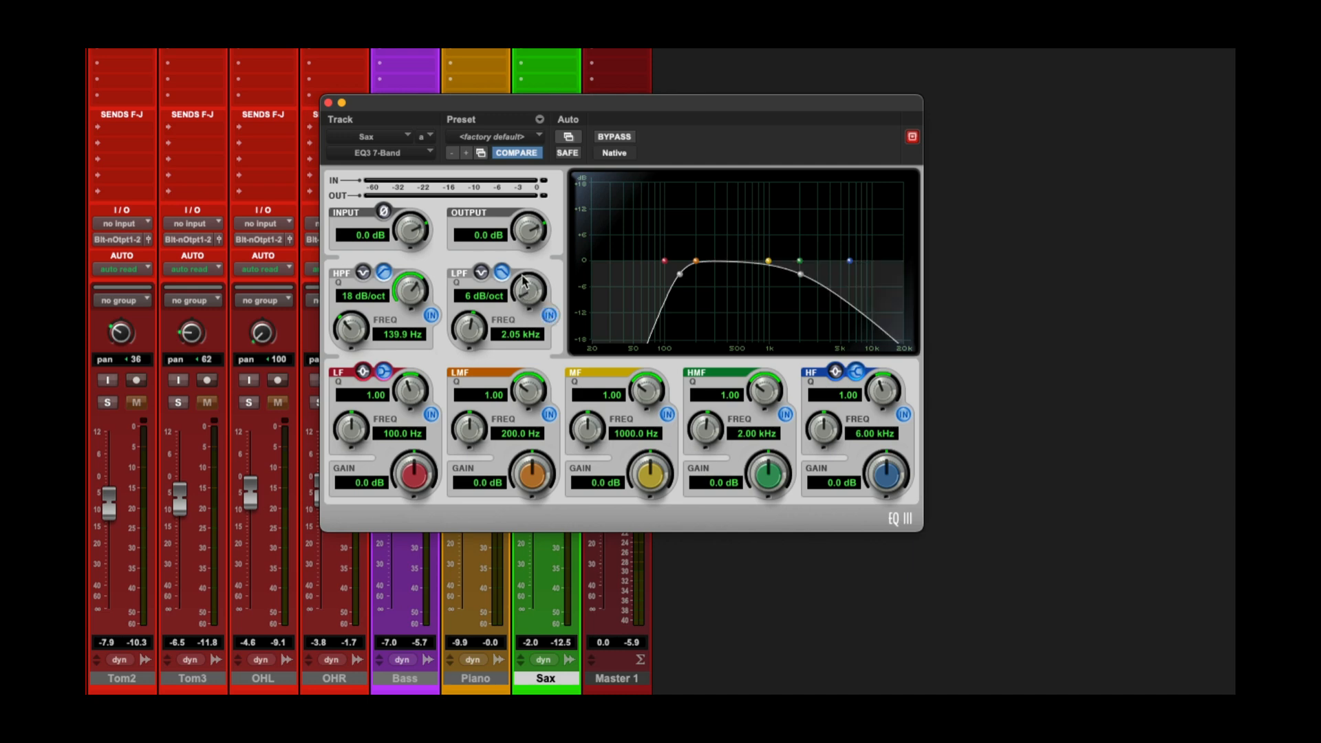
left_click_drag(524, 281, 534, 241)
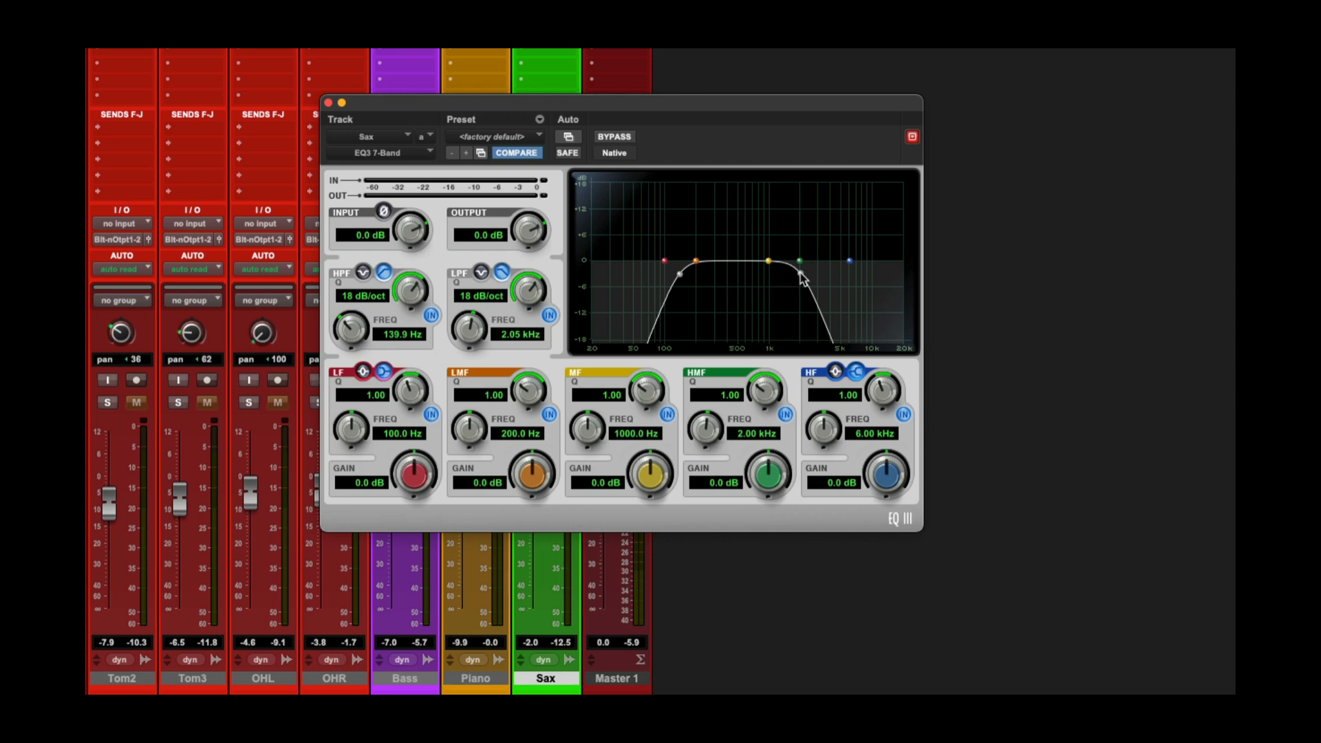
mouse_move(803, 276)
left_mouse_down()
mouse_move(888, 276)
mouse_move(822, 274)
left_mouse_up()
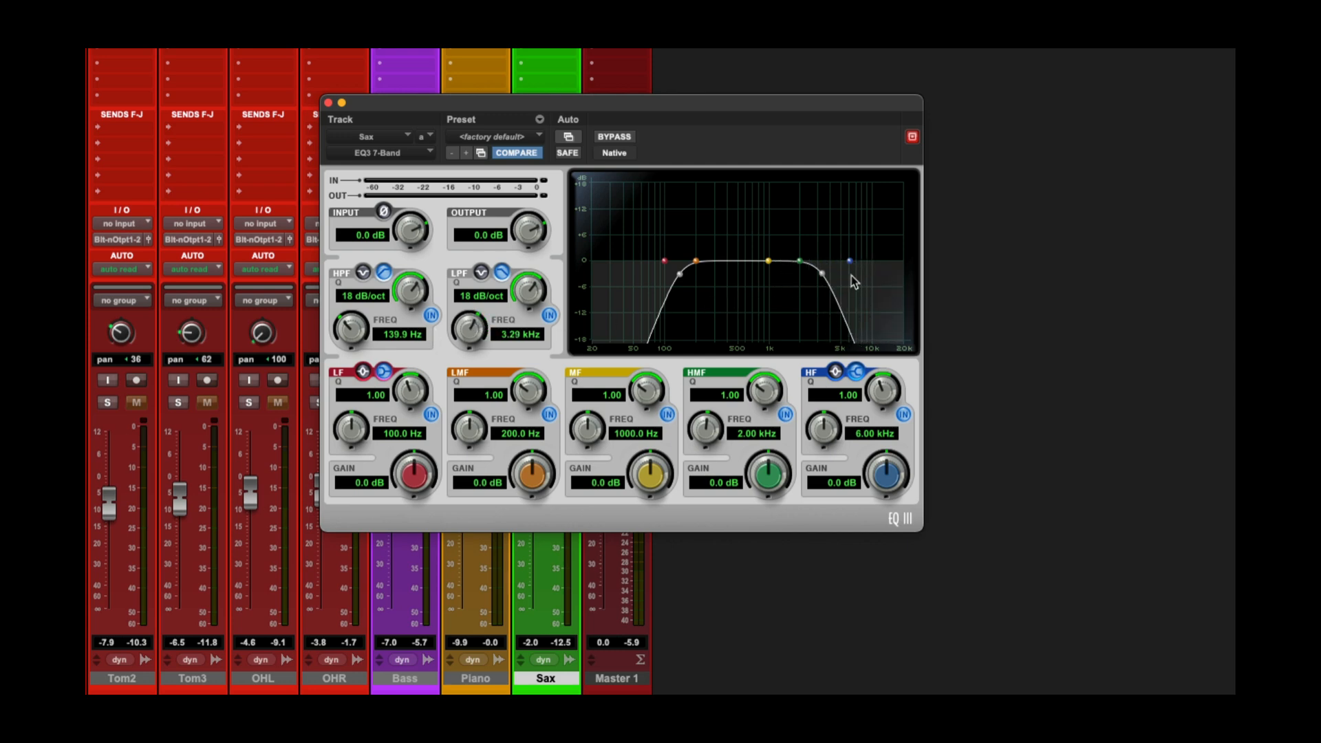
left_click_drag(824, 276, 815, 279)
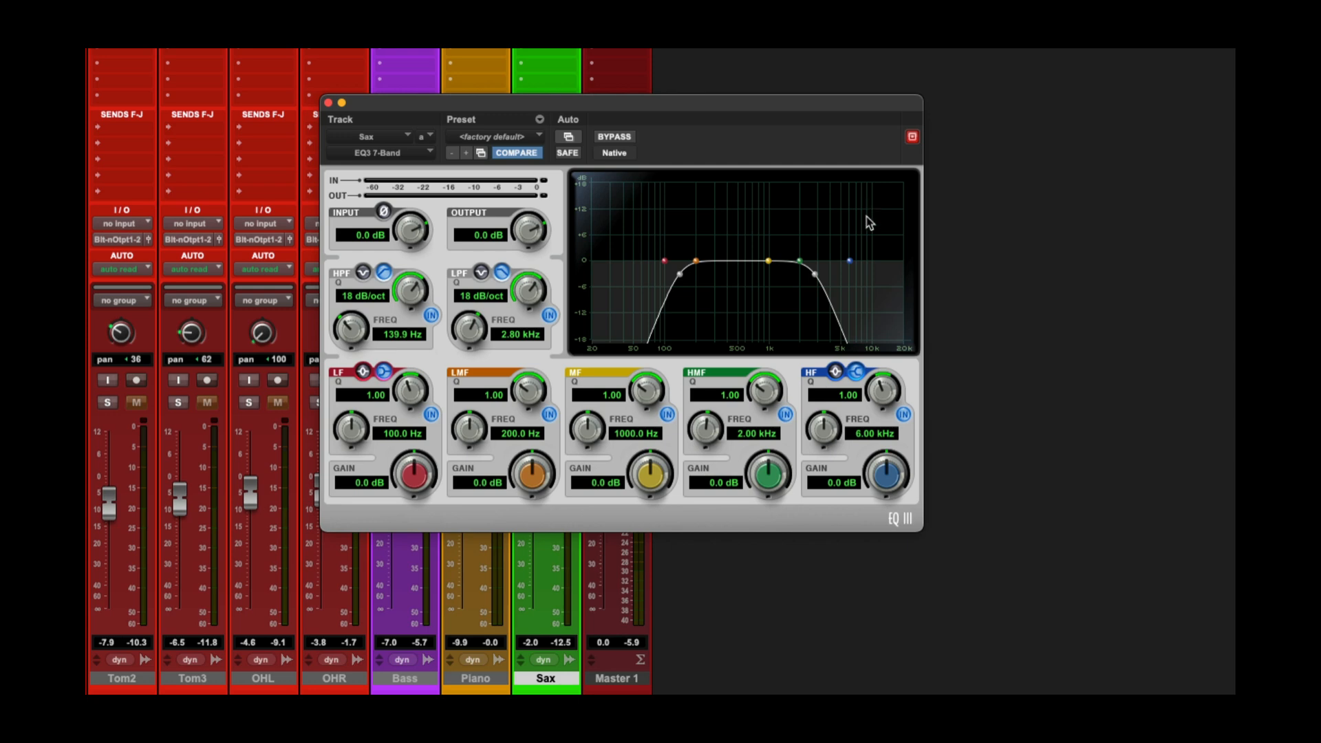
Sweep the low-pass frequency during playback between 12.92 kHz and 3.70 kHz, and settle it at 9.04 kHz
left_click_drag(813, 274, 884, 273)
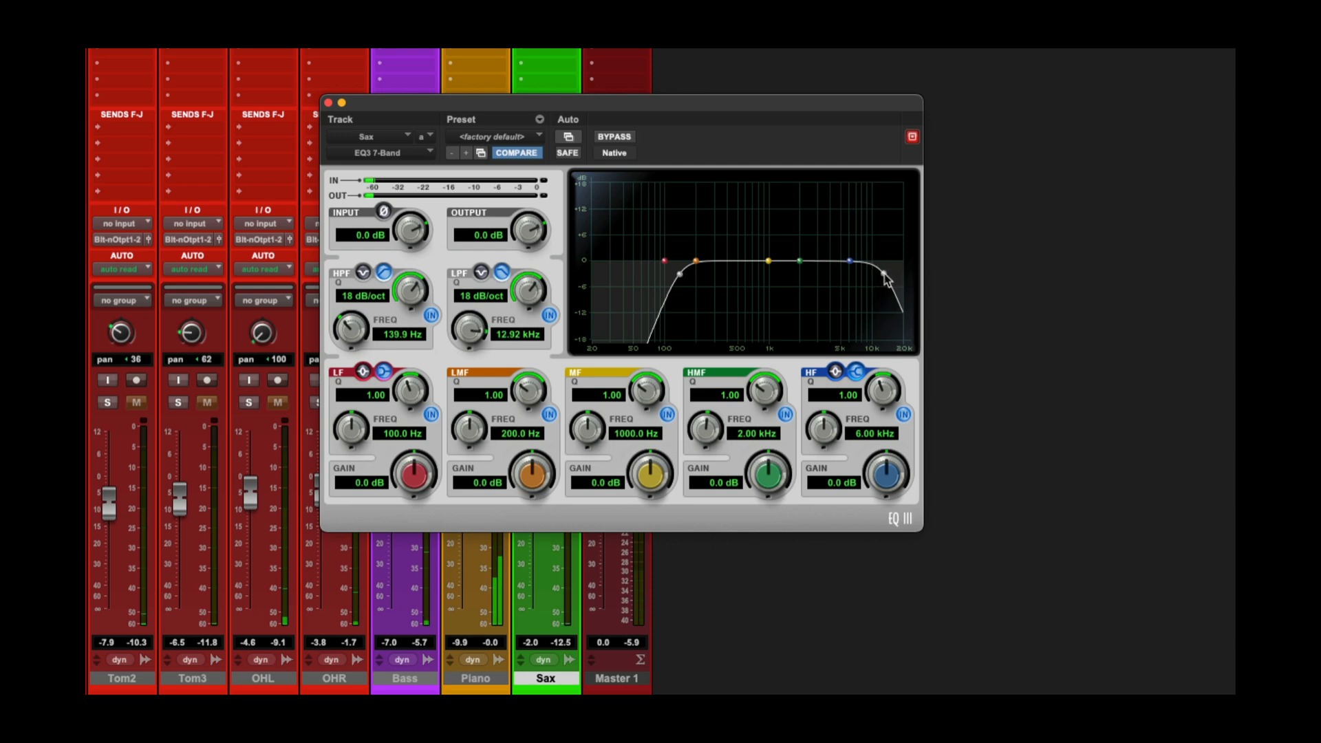
left_click_drag(888, 276, 827, 276)
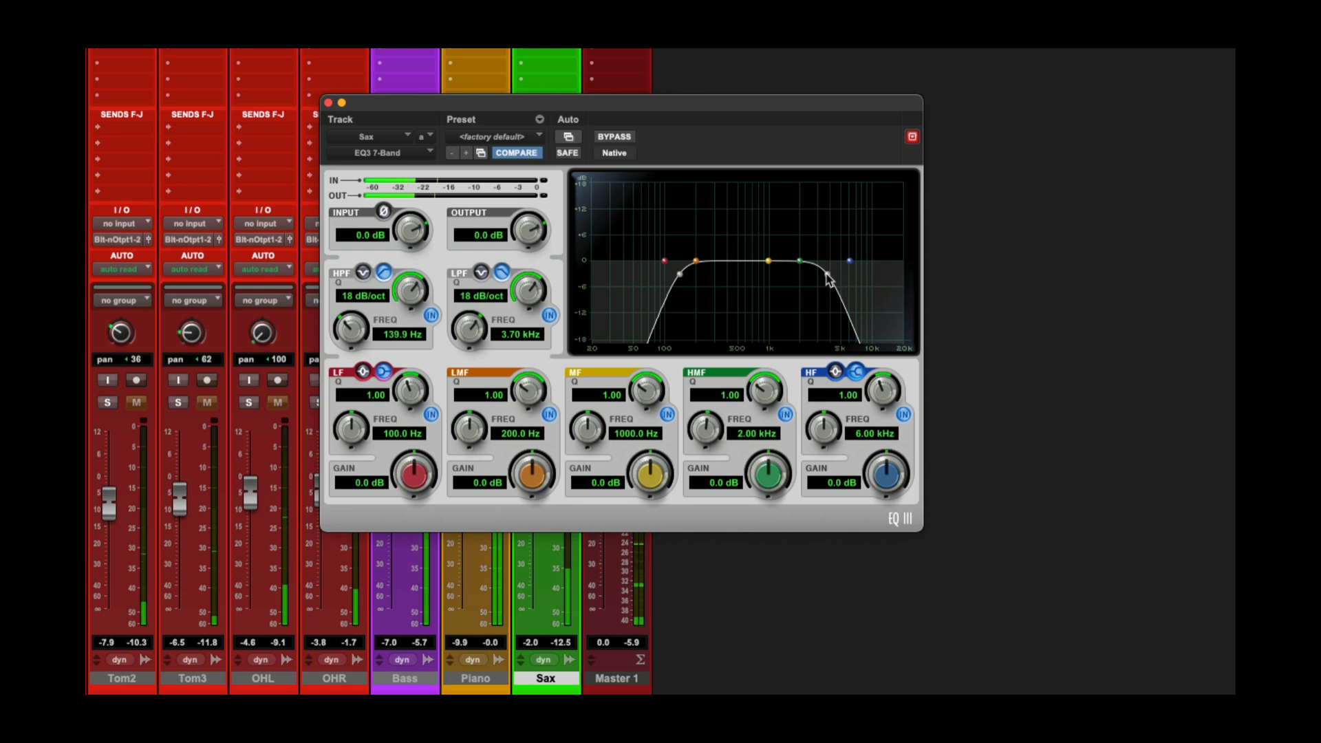
left_click_drag(832, 277, 868, 274)
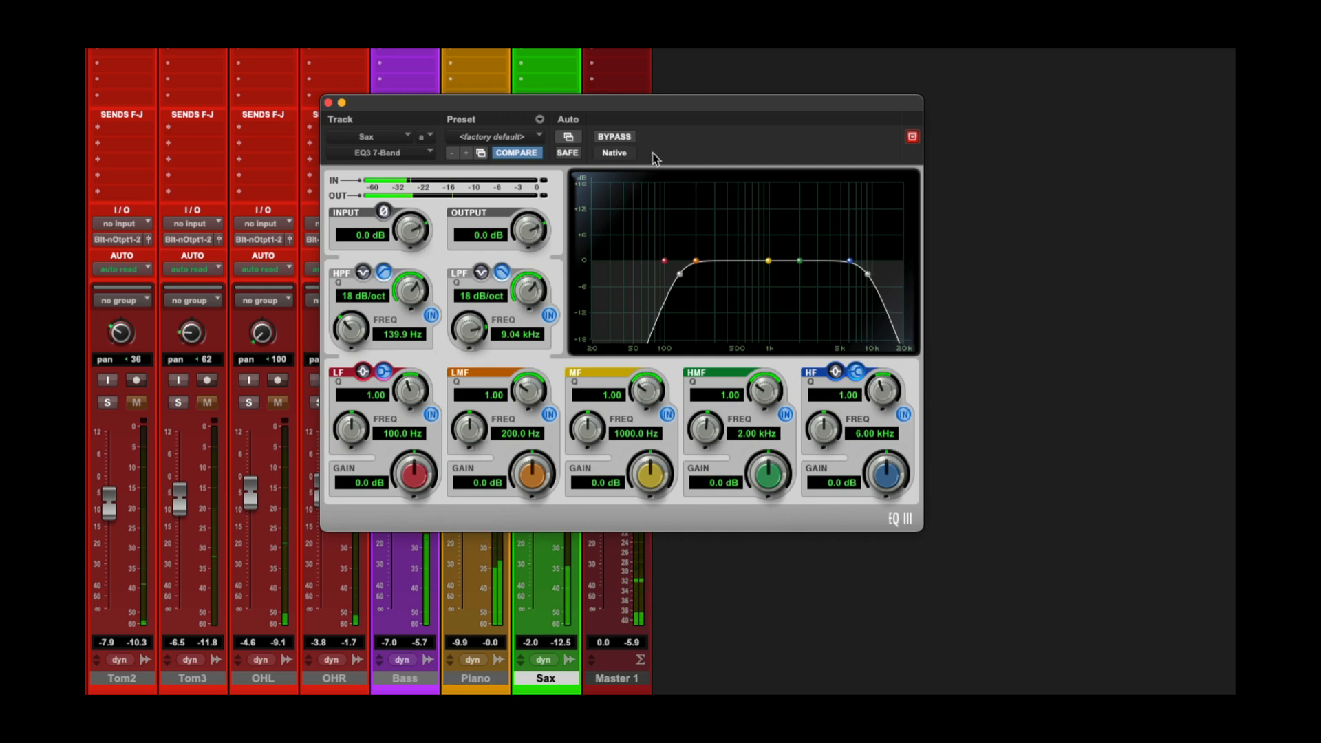
Toggle the EQ's bypass repeatedly during playback to compare the sax with and without filtering, leaving the EQ active
left_click(614, 137)
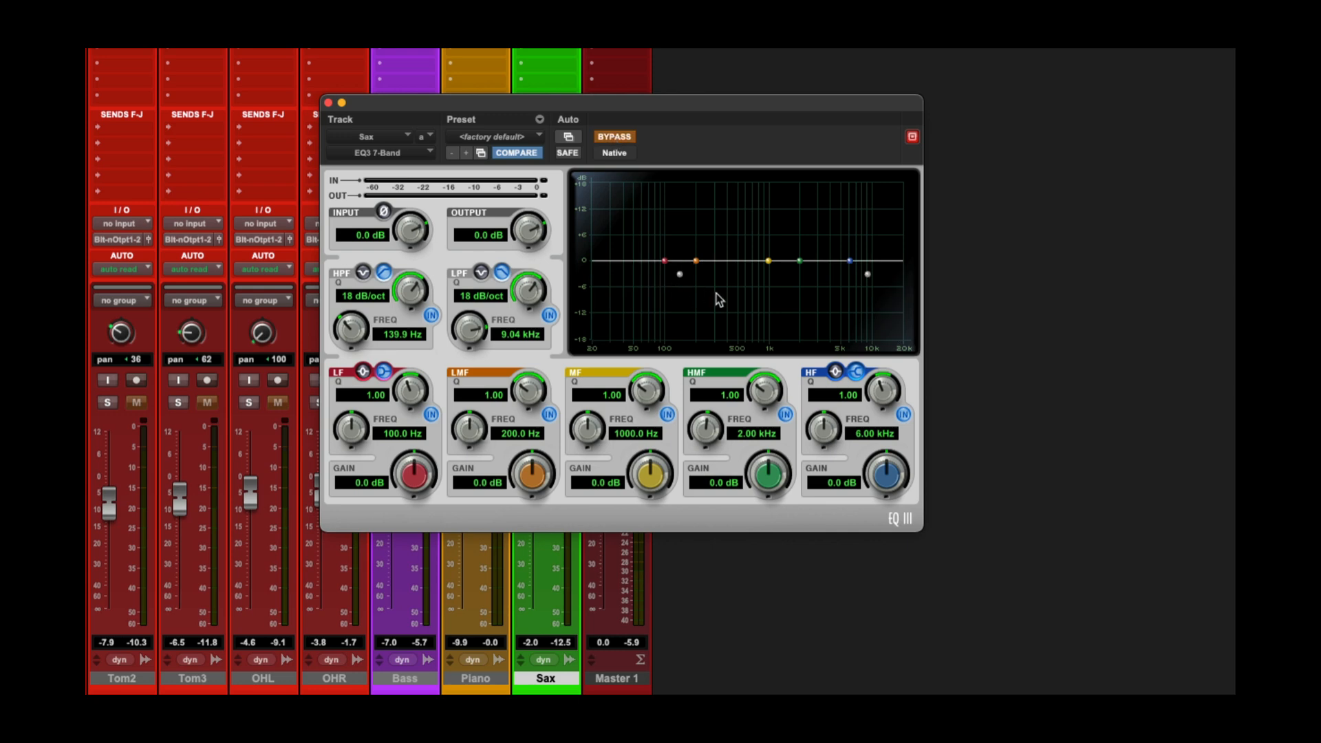
left_click(619, 138)
left_click(620, 138)
left_click(619, 138)
left_click(619, 138)
left_click(619, 138)
left_click(619, 137)
left_click(619, 138)
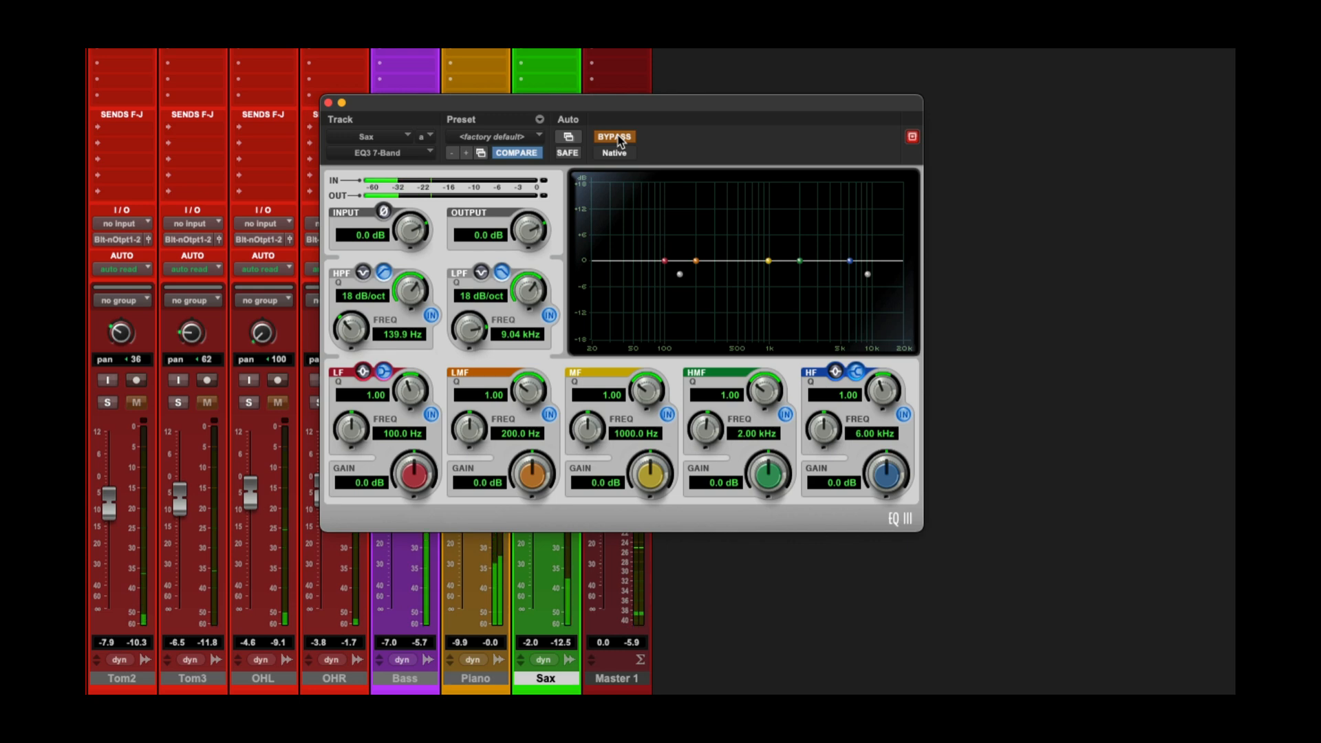
left_click(620, 138)
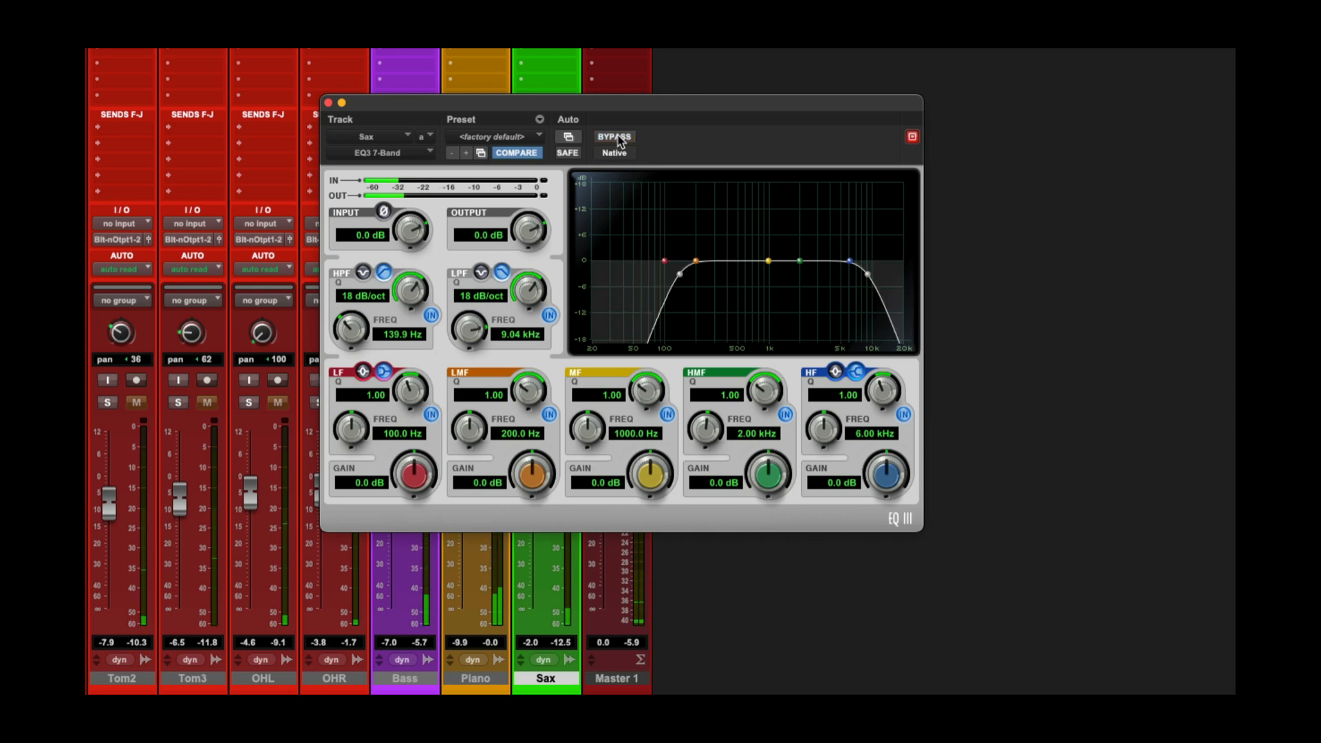